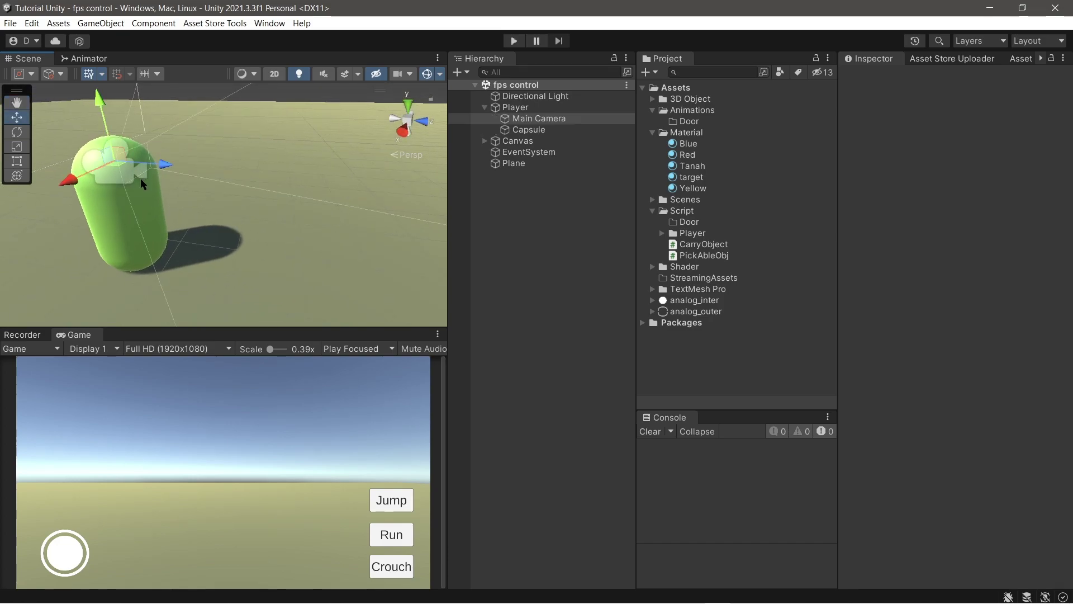
Add a cube as a child of Main Camera and name it Reach.
{"action": "left_click", "coordinate": [543, 119]}
{"action": "right_click", "coordinate": [544, 119]}
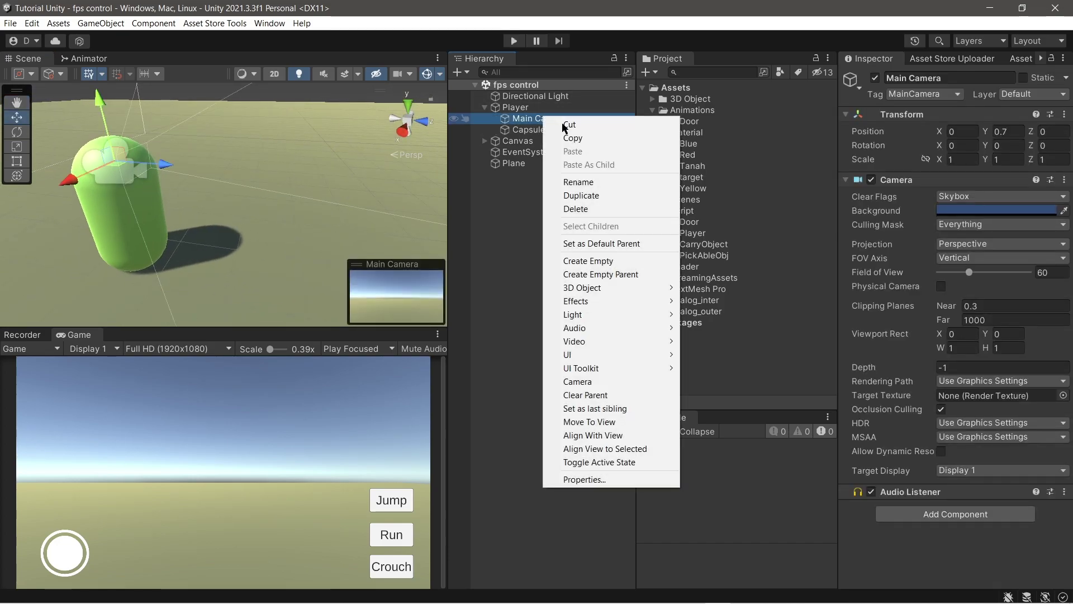
{"action": "mouse_move", "coordinate": [591, 291]}
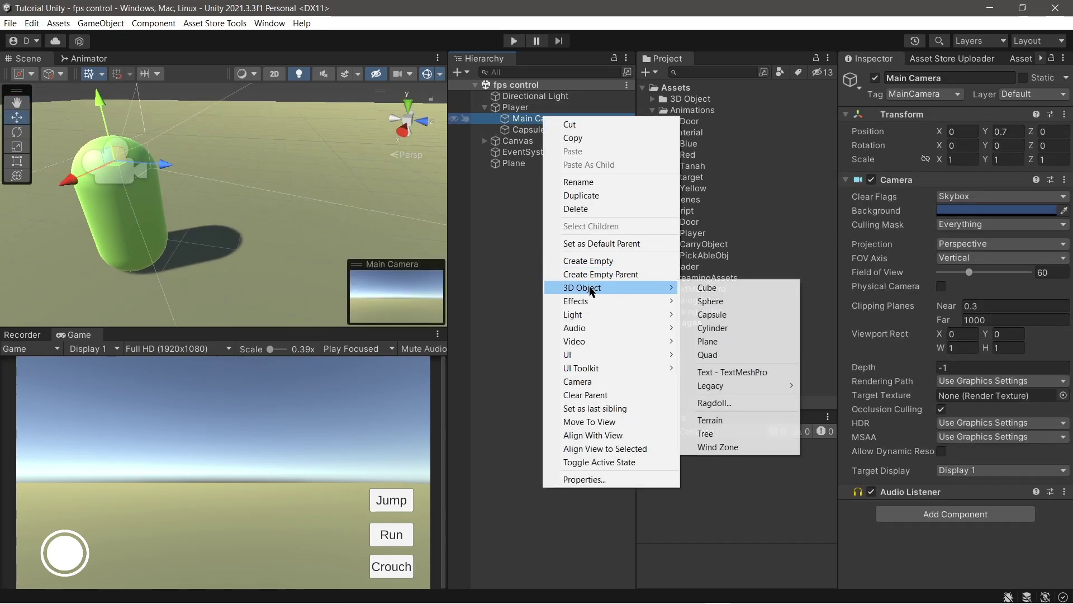
{"action": "left_click", "coordinate": [707, 288]}
{"action": "right_click_drag", "start_coordinate": [142, 176], "coordinate": [212, 193]}
{"action": "left_click", "coordinate": [552, 130]}
{"action": "left_click", "coordinate": [552, 130]}
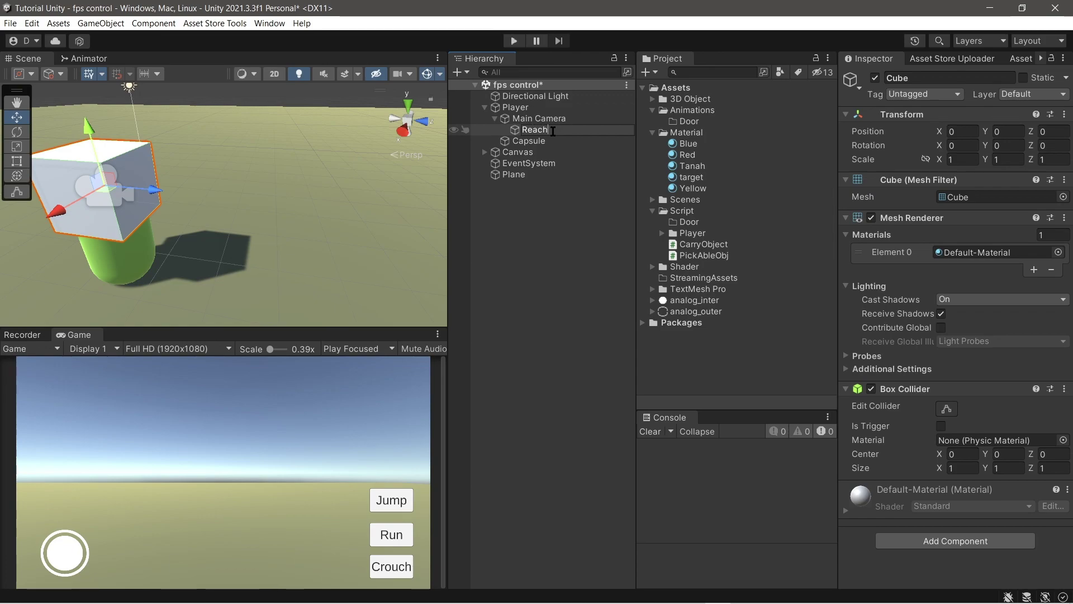
{"action": "key", "text": "Return"}
Shape Reach into a thin bar scaled about 0.1 × 0.1 × 2.26 at Z 1.14 and turn off its Mesh Renderer.
{"action": "key", "text": "r"}
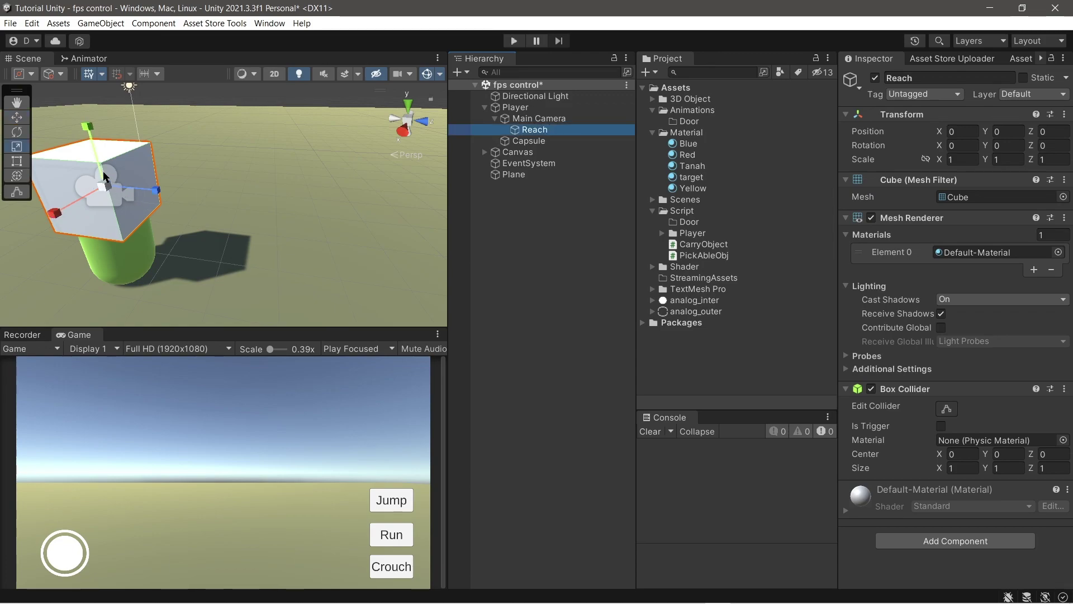
{"action": "left_click_drag", "start_coordinate": [106, 190], "coordinate": [129, 285]}
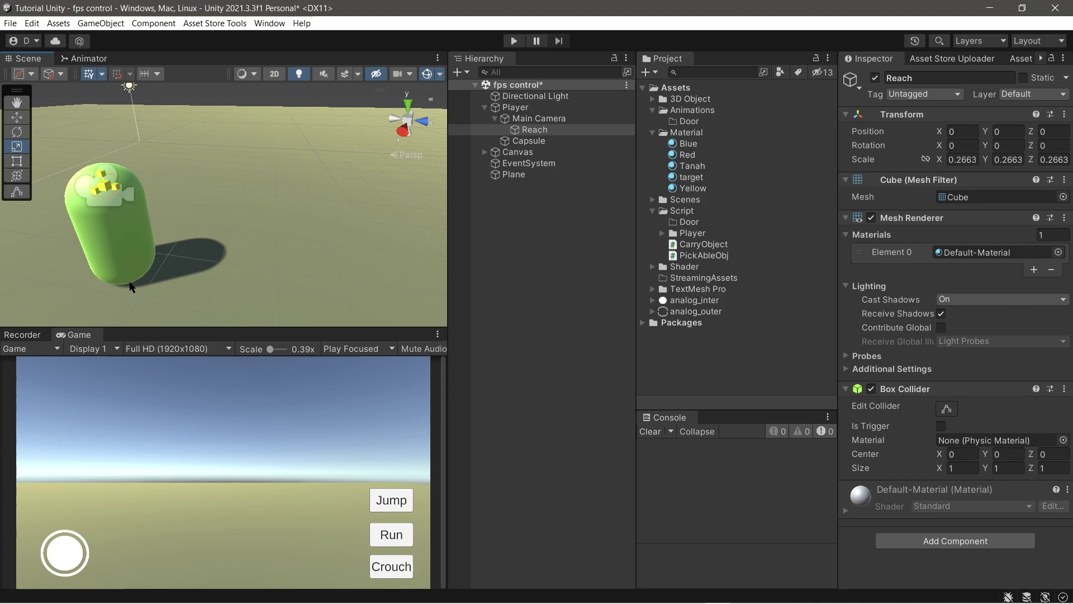
{"action": "left_click_drag", "start_coordinate": [157, 191], "coordinate": [267, 202]}
{"action": "key", "text": "w"}
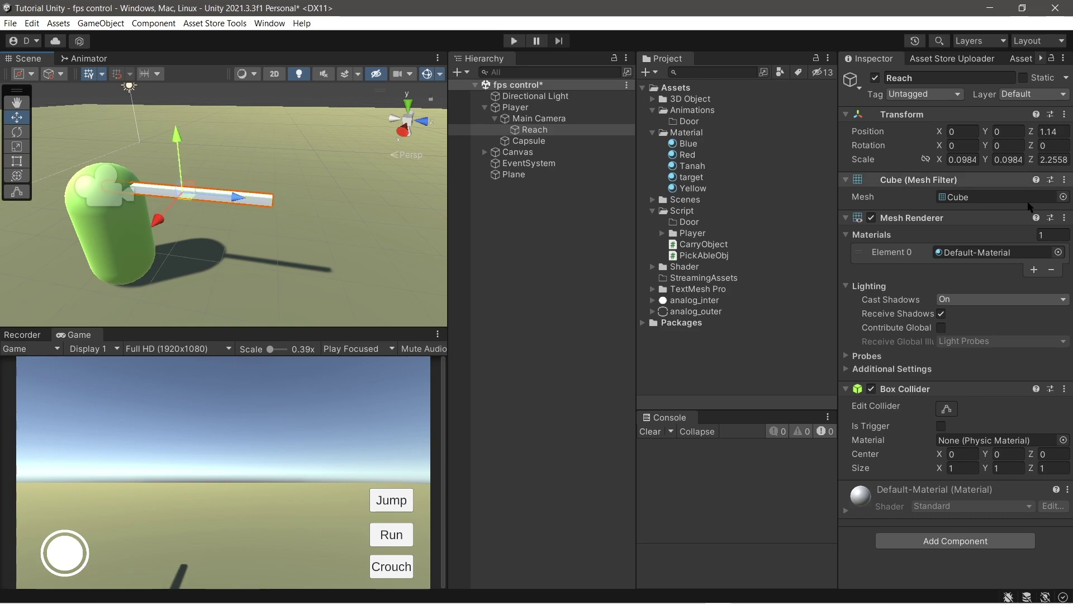
{"action": "left_click", "coordinate": [870, 217]}
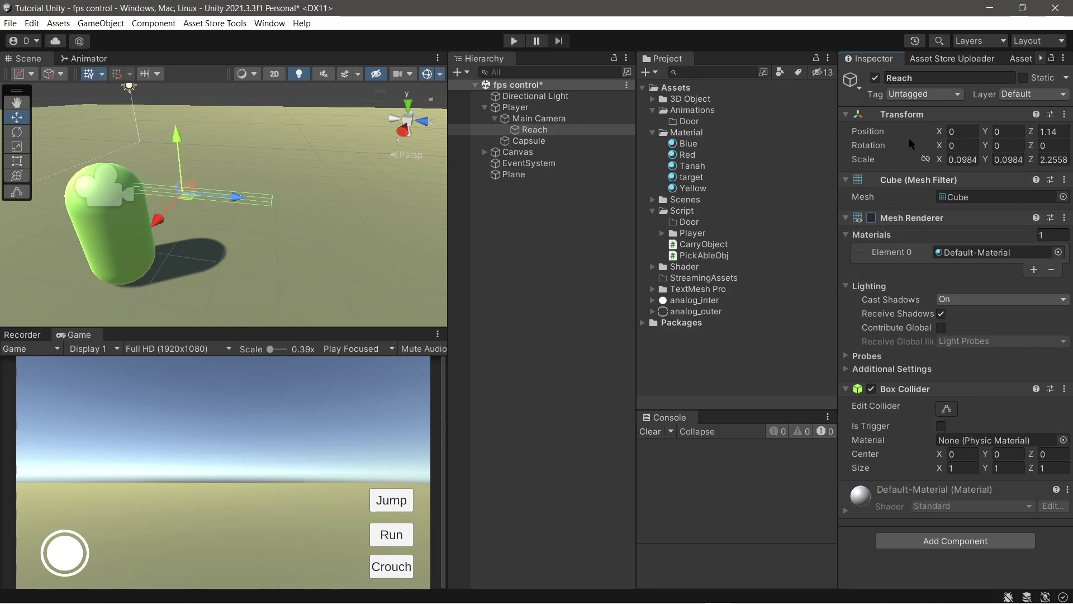
{"action": "key", "text": "ctrl+s"}
Create a new tag named Reach and assign it to the Reach object.
{"action": "left_click", "coordinate": [927, 97]}
{"action": "left_click", "coordinate": [954, 233]}
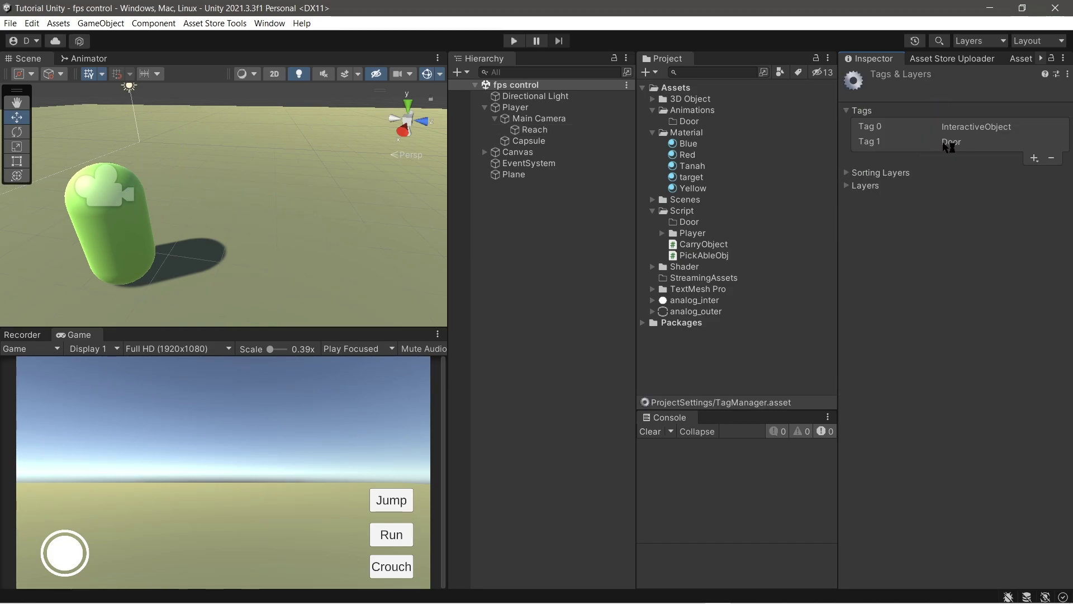
{"action": "left_click", "coordinate": [1033, 158]}
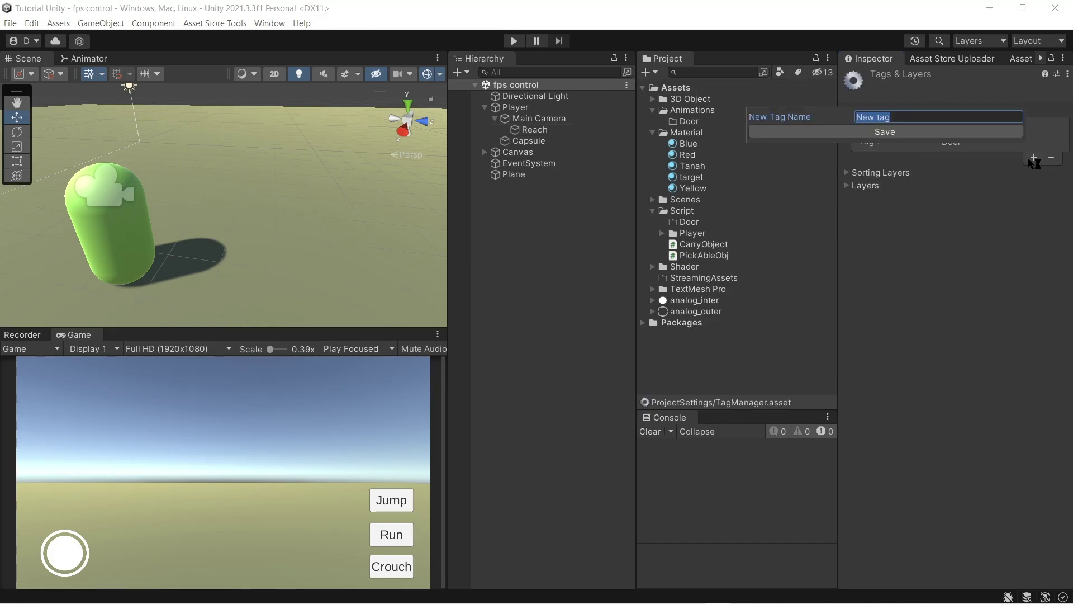
{"action": "left_click", "coordinate": [936, 135]}
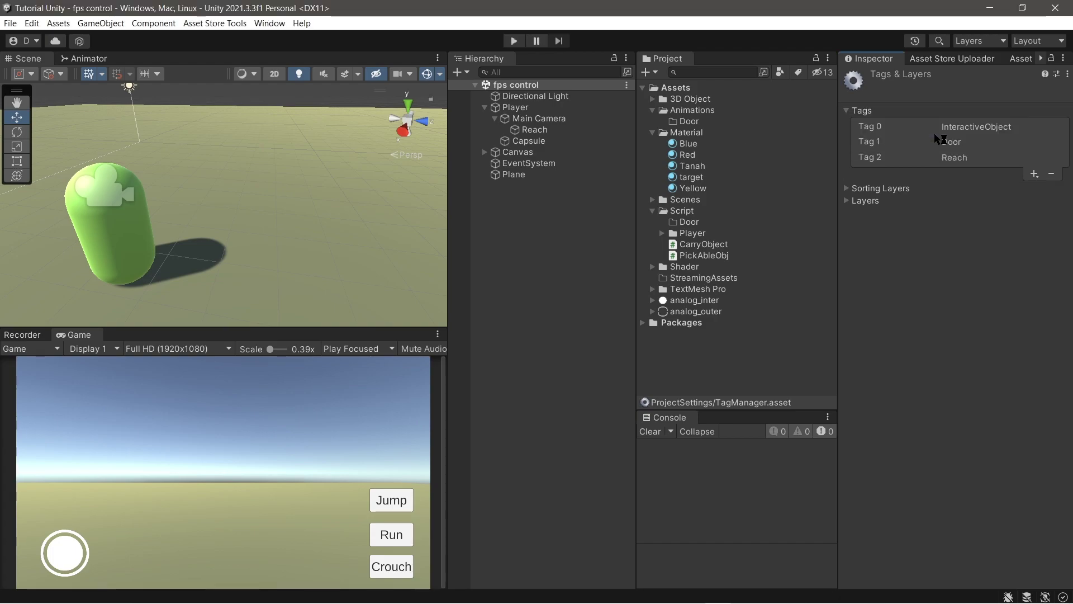
{"action": "left_click", "coordinate": [532, 130]}
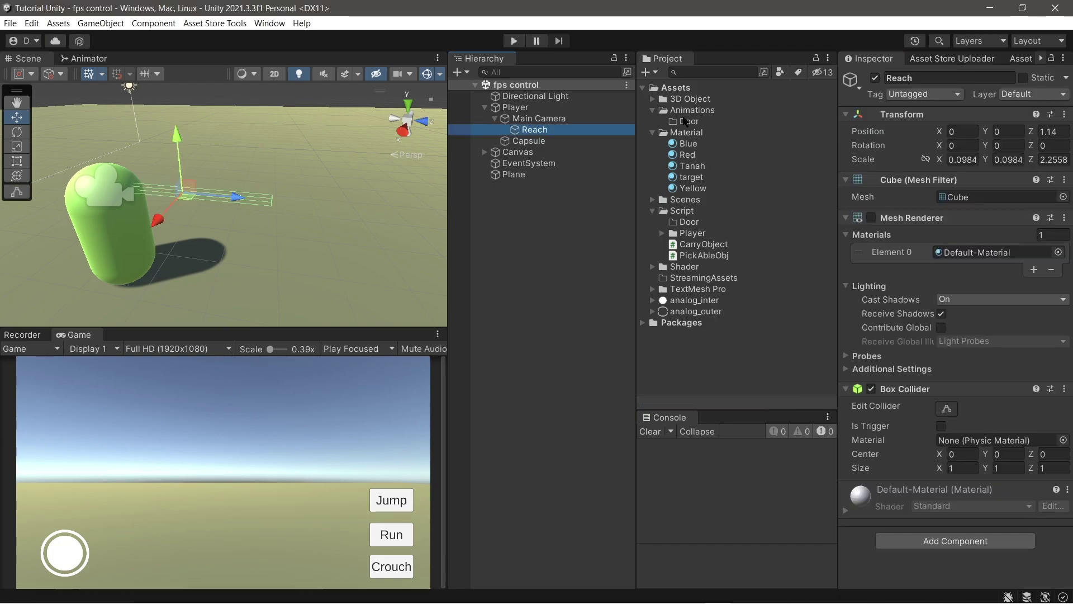
{"action": "left_click", "coordinate": [919, 94]}
{"action": "left_click", "coordinate": [916, 230]}
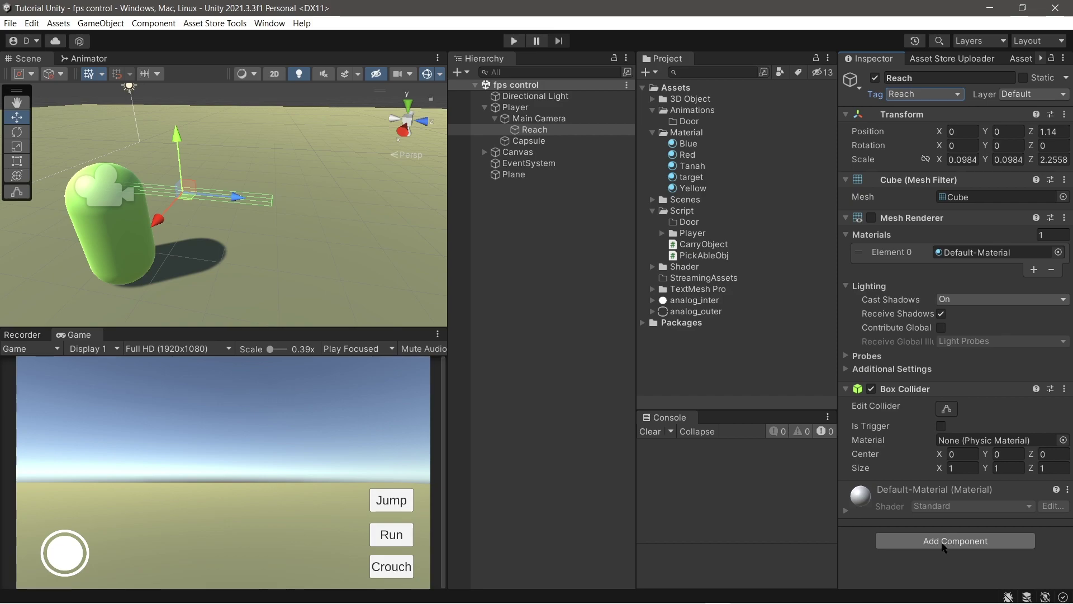
Add a Rigidbody component to Reach and turn off its gravity.
{"action": "key", "text": "ctrl+shift+a"}
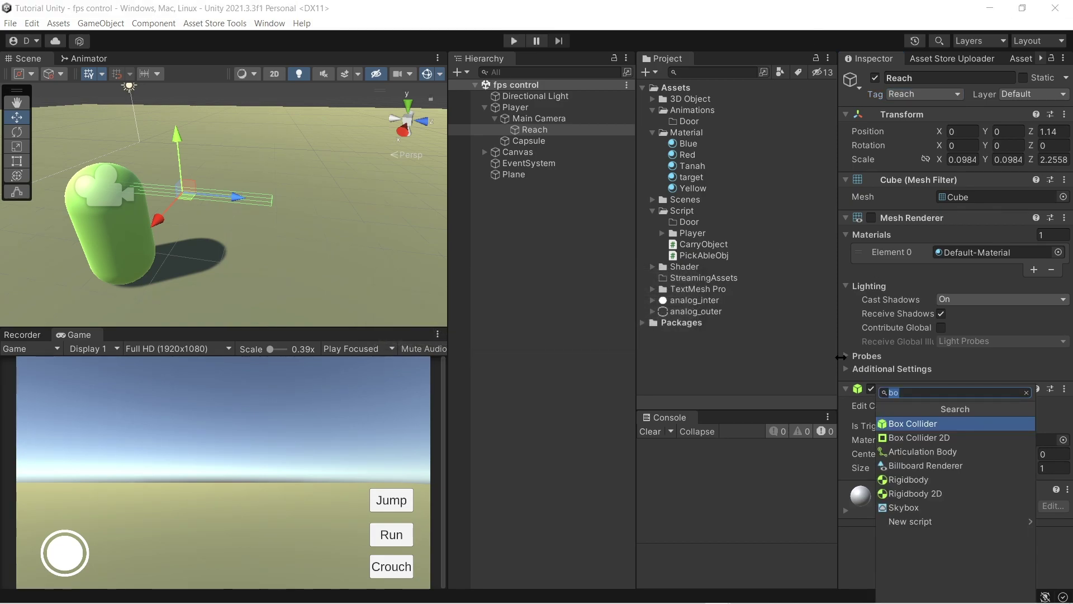
{"action": "type", "text": "ri"}
{"action": "key", "text": "Return"}
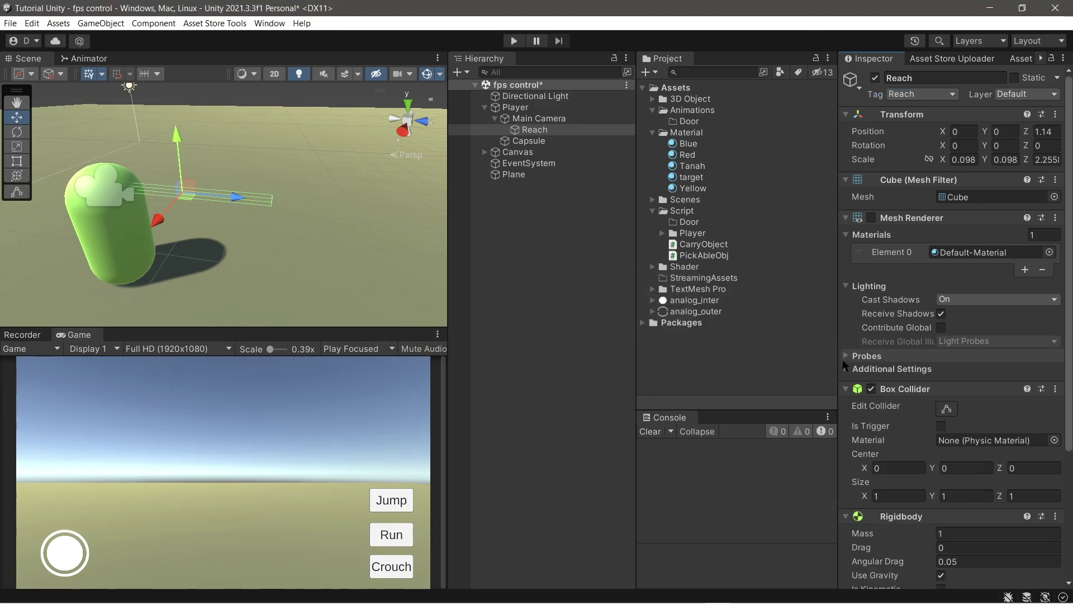
{"action": "scroll", "coordinate": [990, 420], "scroll_direction": "down", "scroll_amount": 5}
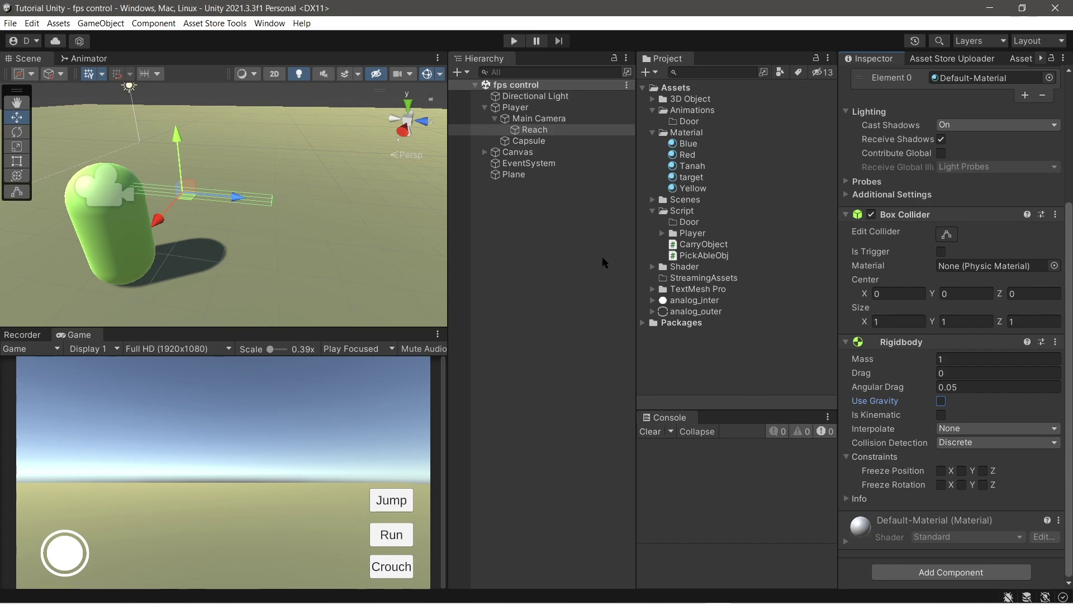
{"action": "left_click", "coordinate": [570, 184]}
Collapse the Player hierarchy and add a new cube at the root of the scene.
{"action": "right_click_drag", "start_coordinate": [329, 207], "coordinate": [515, 140]}
{"action": "left_click", "coordinate": [495, 118]}
{"action": "left_click", "coordinate": [503, 106]}
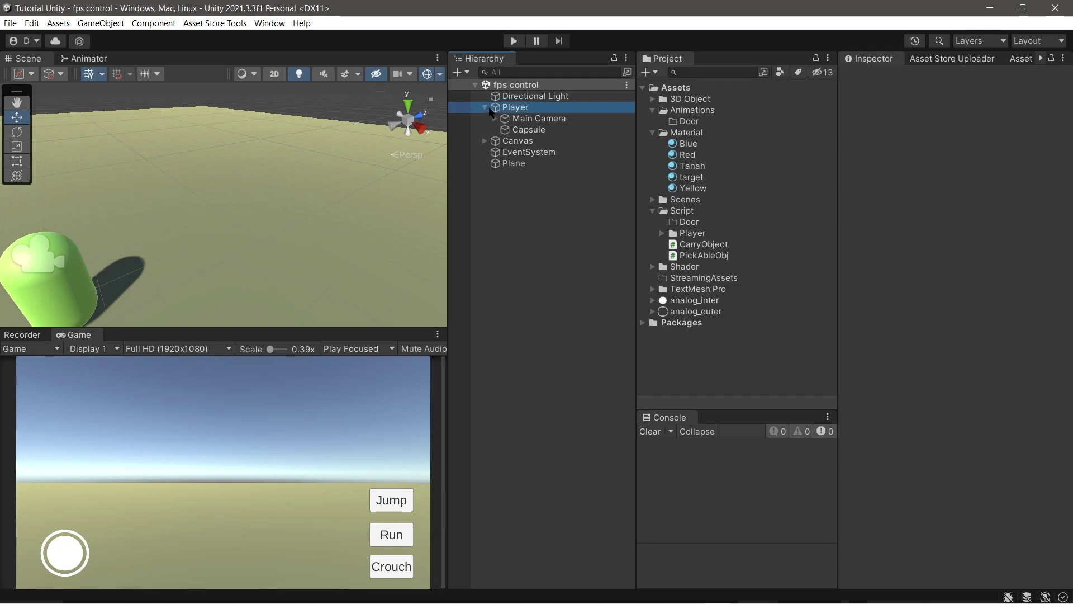
{"action": "left_click", "coordinate": [486, 115]}
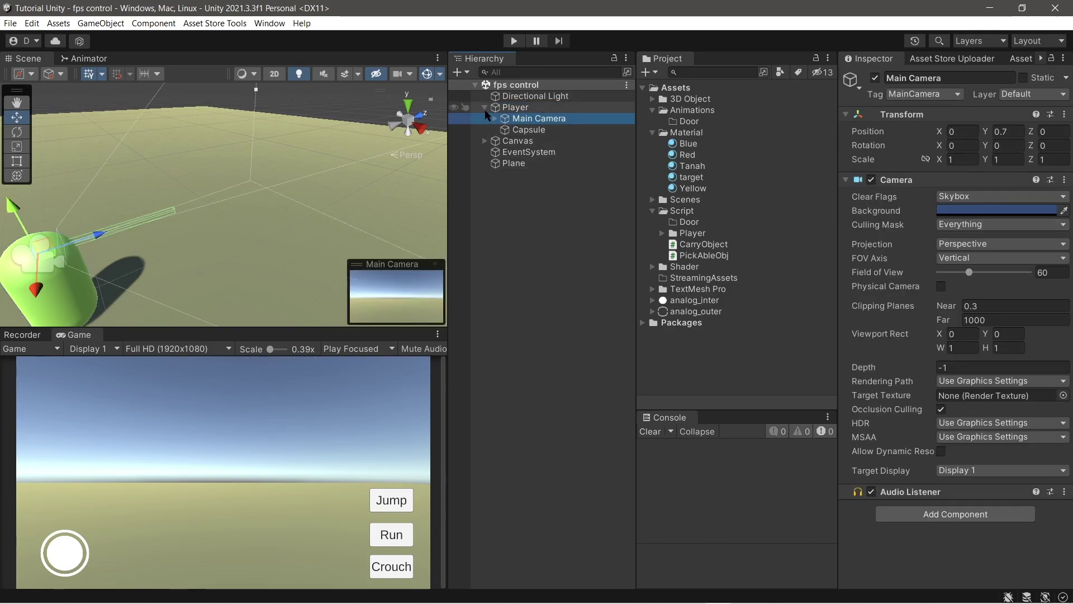
{"action": "left_click", "coordinate": [484, 107]}
{"action": "left_click", "coordinate": [491, 170]}
{"action": "right_click", "coordinate": [498, 174]}
{"action": "mouse_move", "coordinate": [565, 332]}
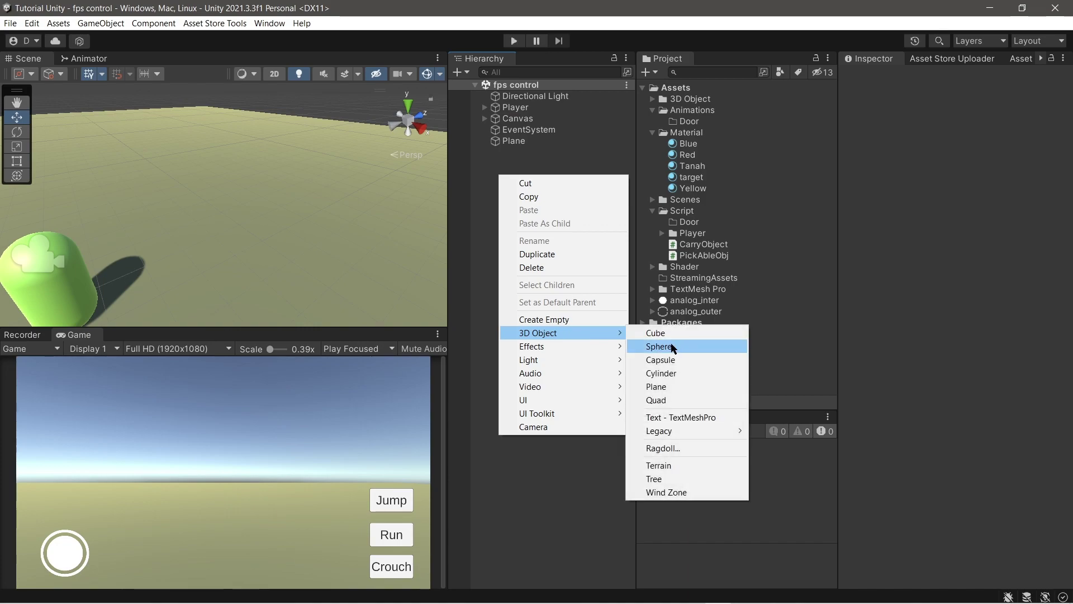
{"action": "left_click", "coordinate": [673, 333]}
Move the new cube down toward the ground in front of the player, at about X 9.96, Z 9.29.
{"action": "mouse_move", "coordinate": [326, 242]}
{"action": "left_mouse_down", "text": "alt"}
{"action": "mouse_move", "coordinate": [246, 238]}
{"action": "mouse_move", "coordinate": [315, 246]}
{"action": "left_mouse_up", "text": "alt"}
{"action": "left_click_drag", "start_coordinate": [249, 206], "coordinate": [331, 219]}
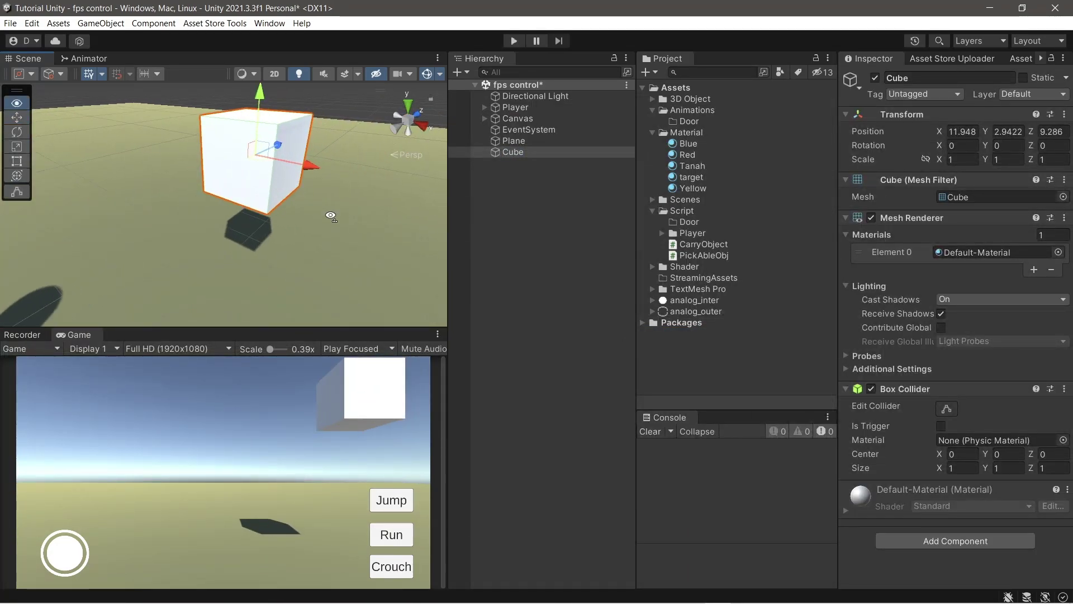
{"action": "left_click_drag", "start_coordinate": [293, 165], "coordinate": [240, 149]}
{"action": "left_click_drag", "start_coordinate": [190, 102], "coordinate": [185, 202]}
{"action": "left_click_drag", "start_coordinate": [247, 258], "coordinate": [199, 229]}
{"action": "left_click_drag", "start_coordinate": [170, 168], "coordinate": [169, 200]}
{"action": "mouse_move", "coordinate": [210, 185]}
{"action": "left_mouse_down", "text": "alt"}
{"action": "mouse_move", "coordinate": [285, 193]}
{"action": "mouse_move", "coordinate": [206, 198]}
{"action": "left_mouse_up", "text": "alt"}
Resize the cube into an upright door panel about 1.42 wide, 2.86 high and 0.11 thick, standing on the ground.
{"action": "key", "text": "r"}
{"action": "left_click_drag", "start_coordinate": [236, 239], "coordinate": [262, 265]}
{"action": "key", "text": "t"}
{"action": "left_click_drag", "start_coordinate": [216, 189], "coordinate": [223, 49]}
{"action": "scroll", "coordinate": [224, 168], "scroll_direction": "down", "scroll_amount": 3}
{"action": "left_click", "coordinate": [313, 167]}
Apply the Red material to the door panel cube and save the scene.
{"action": "left_click", "coordinate": [544, 152]}
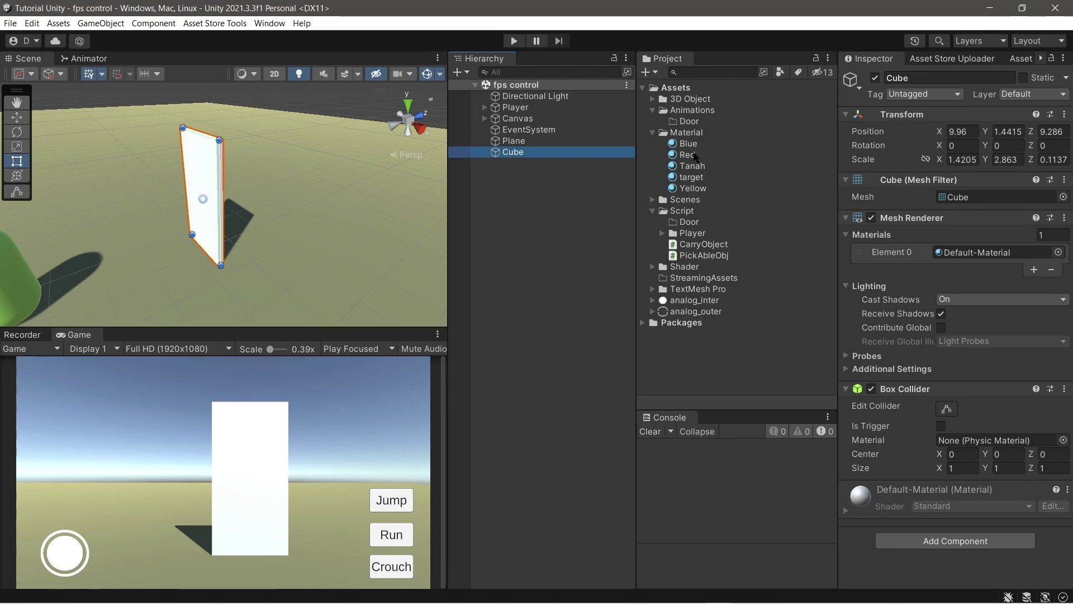
{"action": "left_click_drag", "start_coordinate": [687, 154], "coordinate": [198, 184]}
{"action": "left_click", "coordinate": [511, 165]}
{"action": "key", "text": "ctrl+s"}
Create an empty game object at the scene root and name it Door.
{"action": "right_click", "coordinate": [513, 167]}
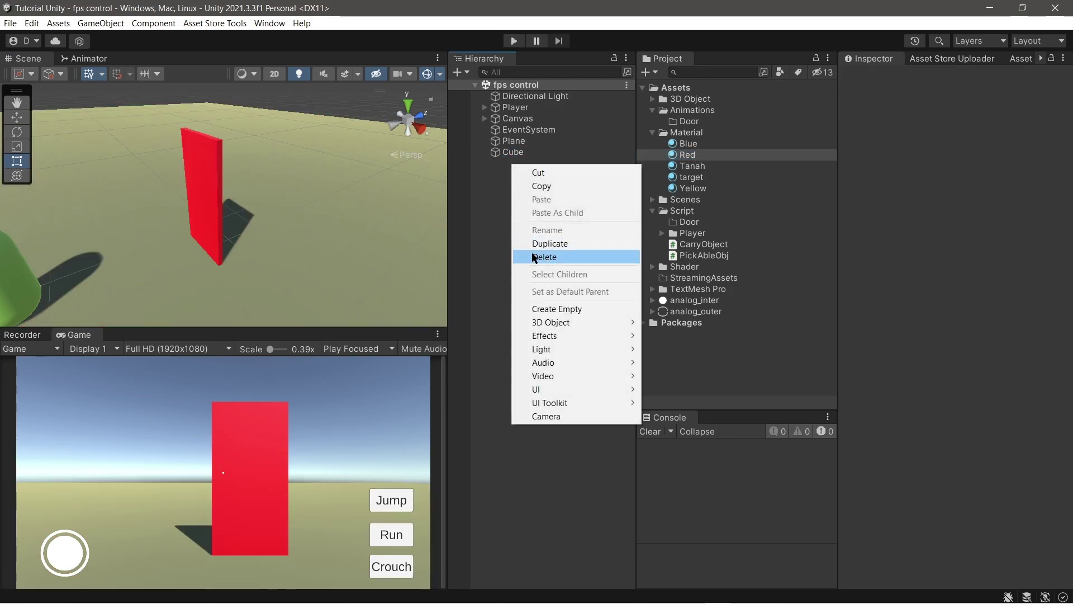
{"action": "left_click", "coordinate": [555, 309]}
{"action": "type", "text": "Door"}
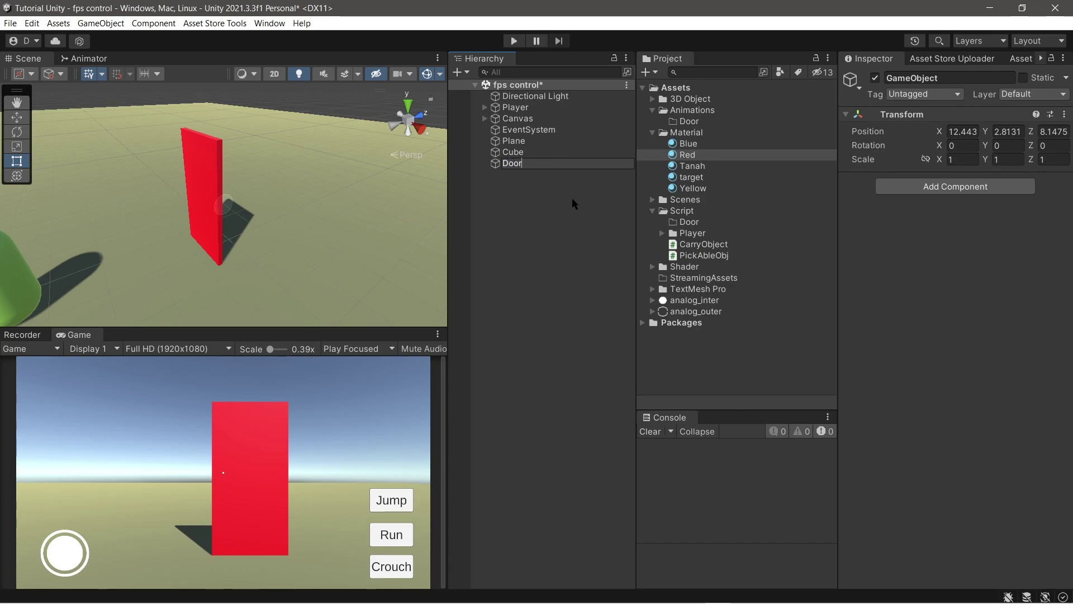
{"action": "key", "text": "Return"}
Move the empty Door object to the panel's vertical hinge edge, at about X 10.75, Y 1.34, Z 9.24.
{"action": "middle_click_drag", "start_coordinate": [229, 251], "coordinate": [330, 204]}
{"action": "key", "text": "w"}
{"action": "left_click_drag", "start_coordinate": [330, 204], "coordinate": [263, 223], "text": "alt"}
{"action": "left_click_drag", "start_coordinate": [263, 223], "coordinate": [246, 145]}
{"action": "mouse_move", "coordinate": [246, 145]}
{"action": "left_mouse_down", "text": "alt"}
{"action": "mouse_move", "coordinate": [86, 103]}
{"action": "mouse_move", "coordinate": [244, 166]}
{"action": "left_mouse_up", "text": "alt"}
{"action": "left_click_drag", "start_coordinate": [190, 115], "coordinate": [426, 148]}
{"action": "left_click", "coordinate": [426, 147]}
{"action": "left_click", "coordinate": [521, 163]}
Make the red Cube a child of the Door object and collapse Door in the hierarchy.
{"action": "left_click", "coordinate": [513, 152]}
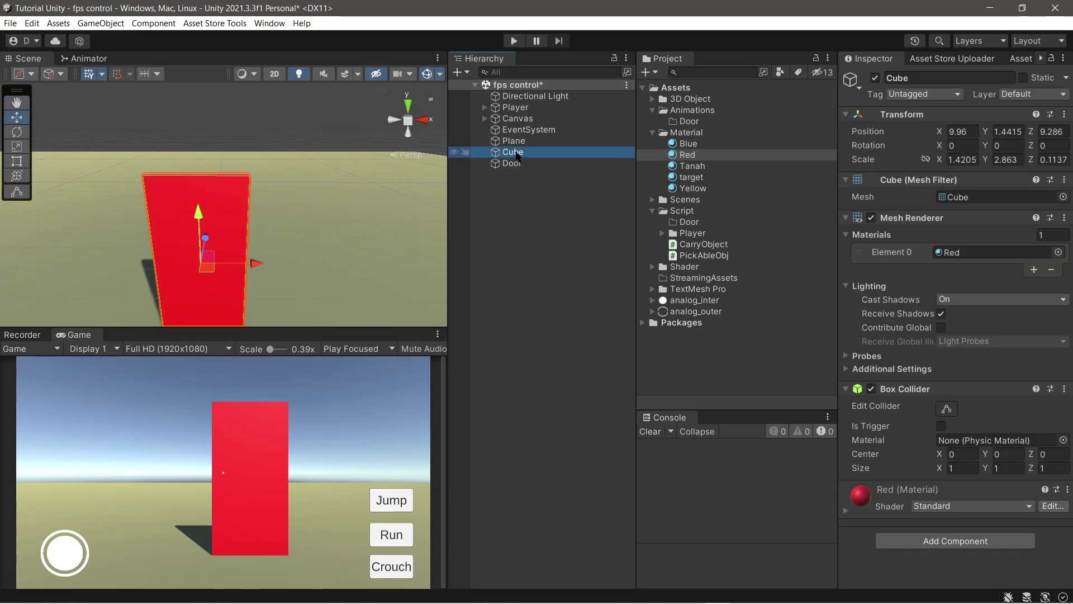
{"action": "left_click_drag", "start_coordinate": [517, 155], "coordinate": [537, 165]}
{"action": "left_click", "coordinate": [484, 152]}
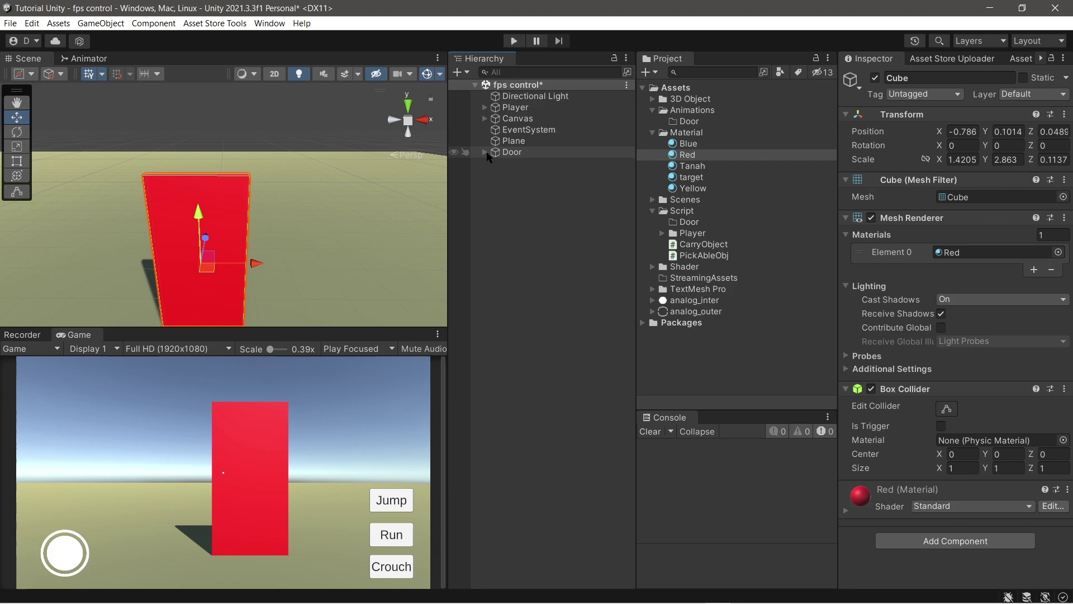
Select the Door object and set the transform handle position to Pivot.
{"action": "left_click", "coordinate": [500, 153]}
{"action": "left_click", "coordinate": [19, 73]}
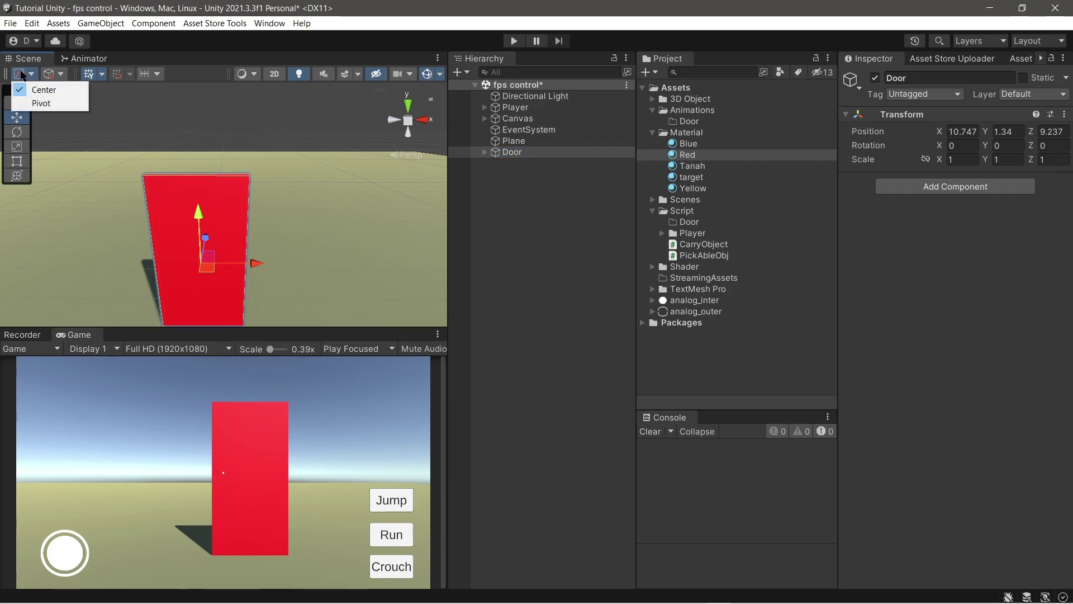
{"action": "left_click", "coordinate": [39, 105]}
Try rotating the Door about its hinge edge and undo the rotation.
{"action": "key", "text": "e"}
{"action": "left_click_drag", "start_coordinate": [276, 311], "coordinate": [259, 352]}
{"action": "key", "text": "ctrl+z"}
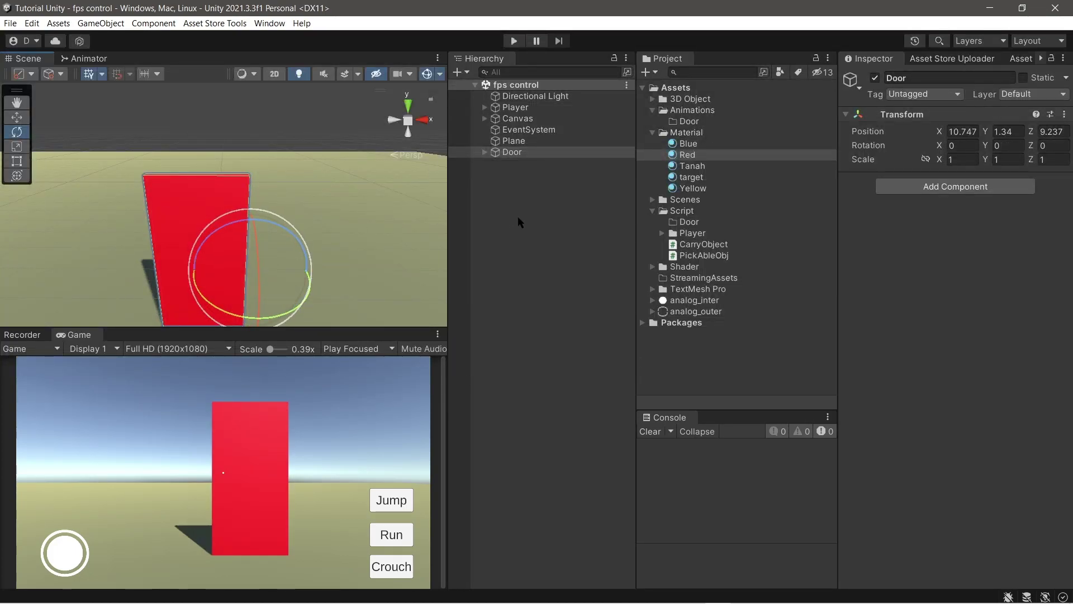
Create an animation clip for Door named Idle, saved in the Assets/Animations/Door folder.
{"action": "middle_click_drag", "start_coordinate": [310, 208], "coordinate": [268, 184]}
{"action": "key", "text": "ctrl+6"}
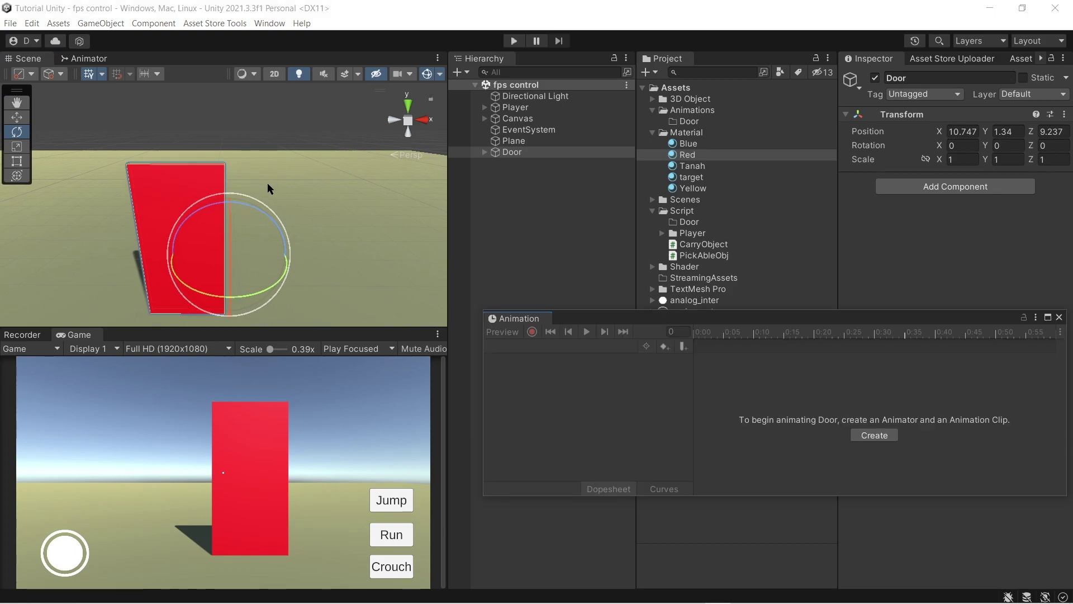
{"action": "left_click_drag", "start_coordinate": [711, 324], "coordinate": [609, 369]}
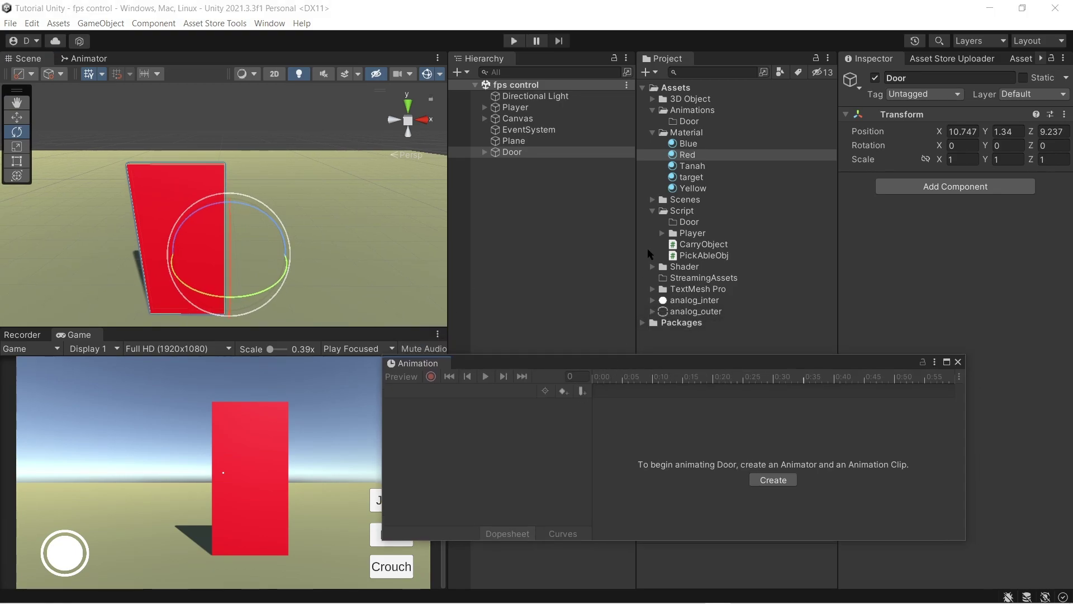
{"action": "left_click", "coordinate": [781, 485]}
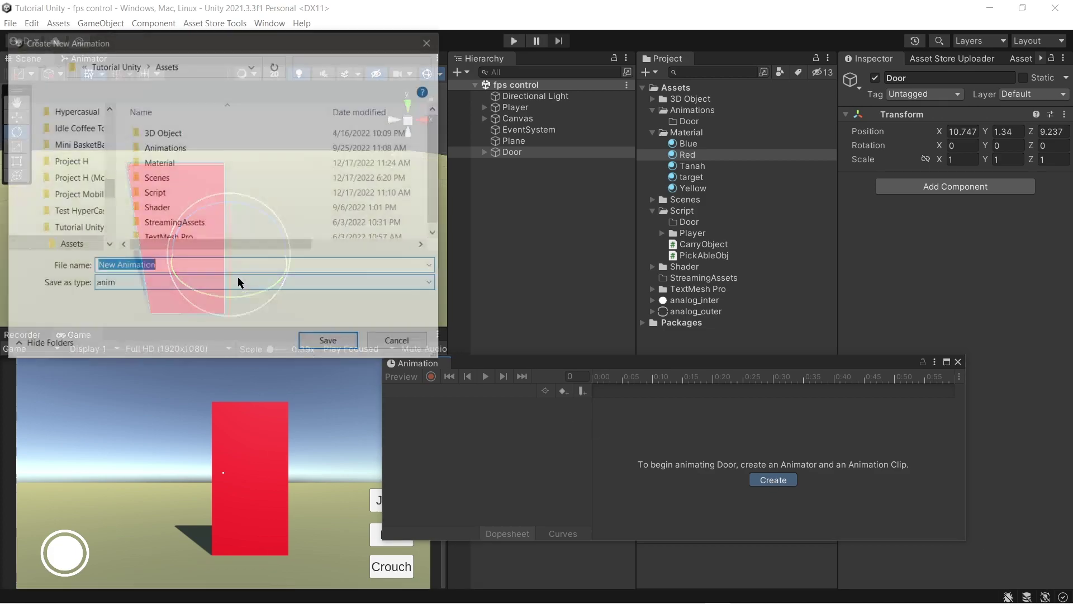
{"action": "double_click", "coordinate": [160, 148]}
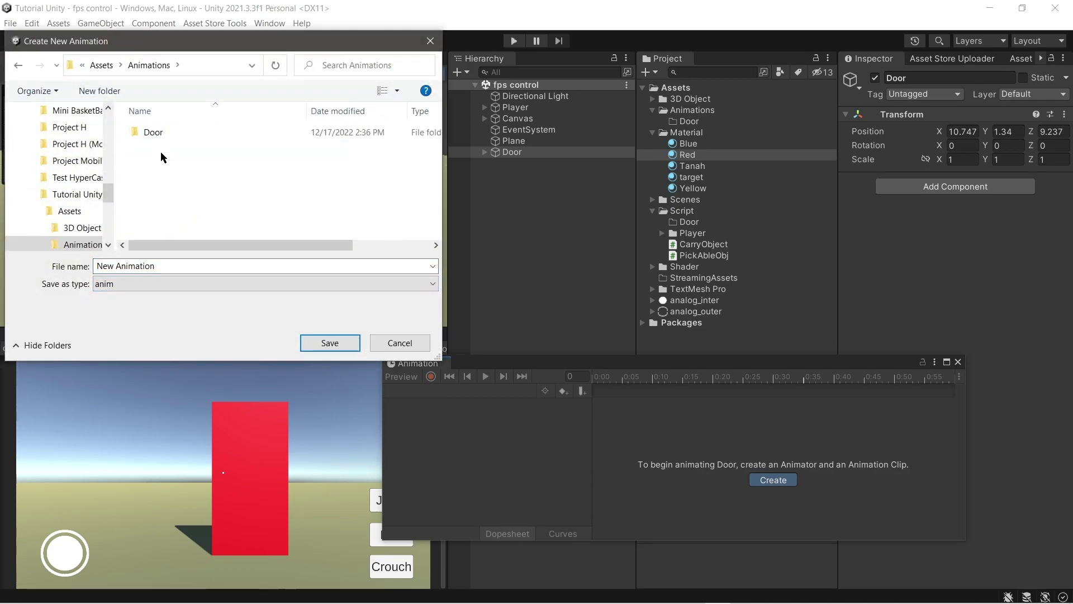
{"action": "double_click", "coordinate": [156, 136]}
{"action": "left_click", "coordinate": [168, 266]}
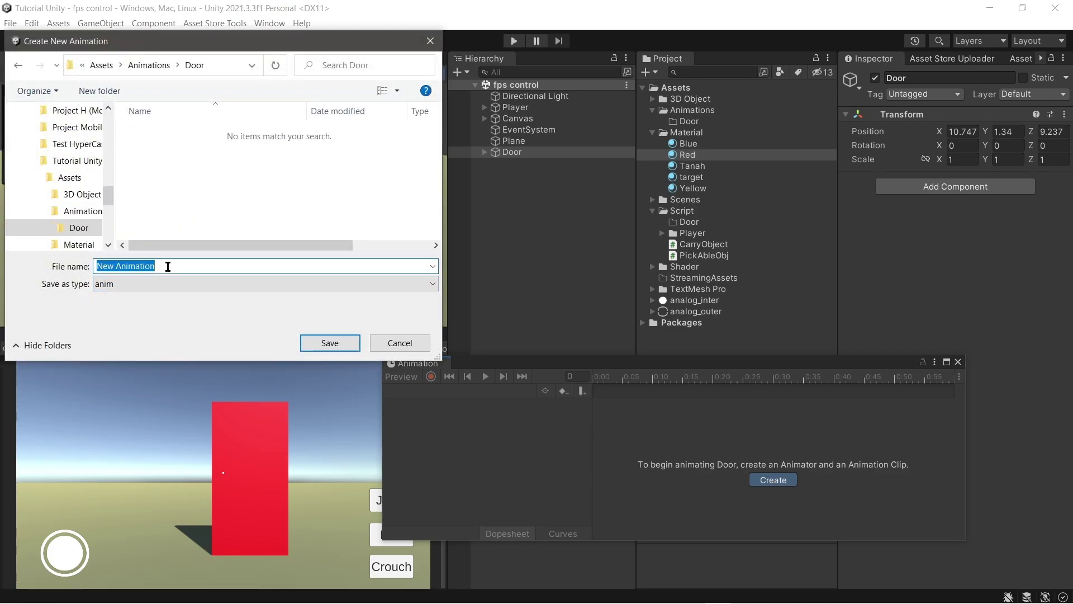
{"action": "key", "text": "BackSpace"}
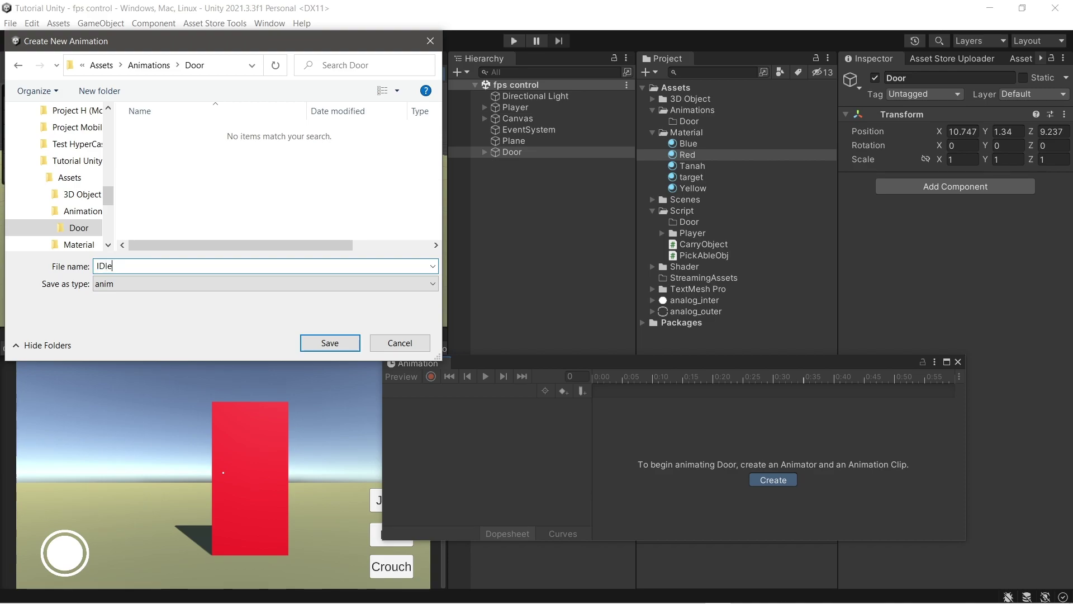
{"action": "type", "text": "Idle"}
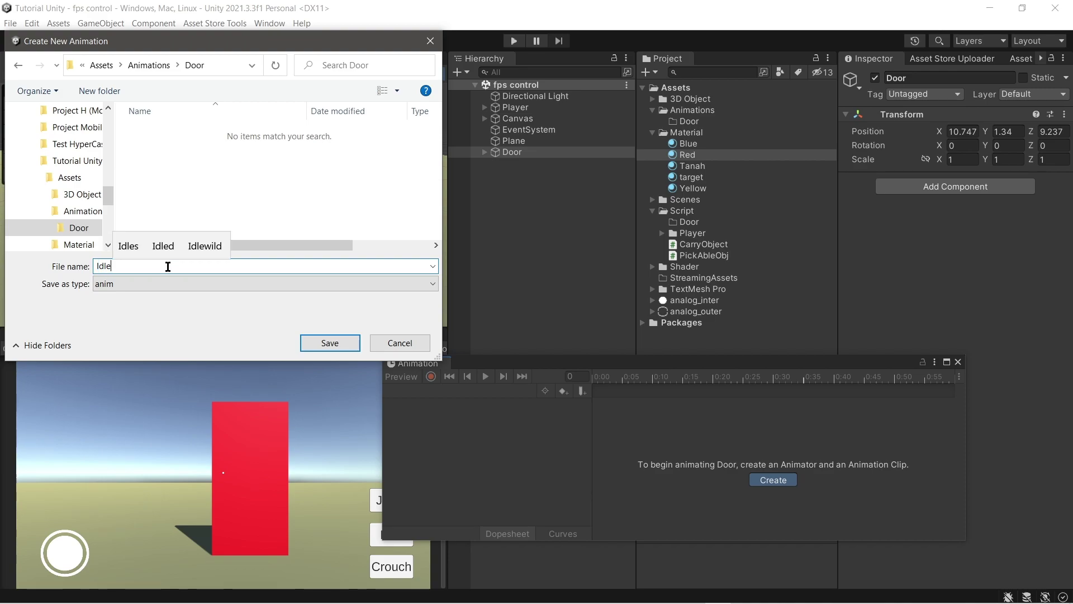
{"action": "key", "text": "Return"}
Add the Door's Position, Rotation and Scale properties to the Idle clip.
{"action": "left_click", "coordinate": [496, 412]}
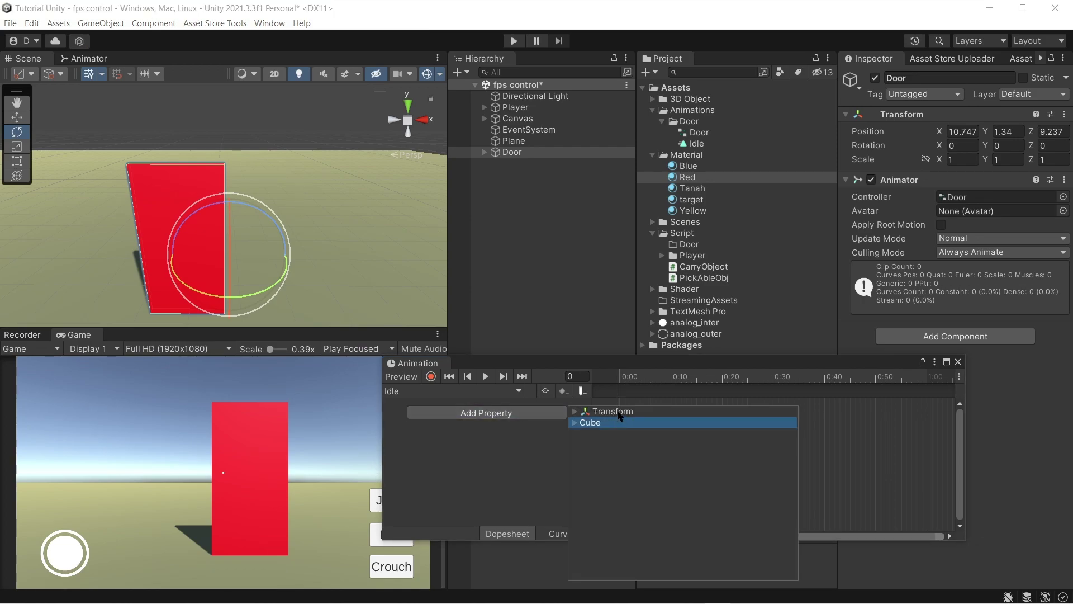
{"action": "left_click", "coordinate": [621, 414]}
{"action": "left_click", "coordinate": [531, 505]}
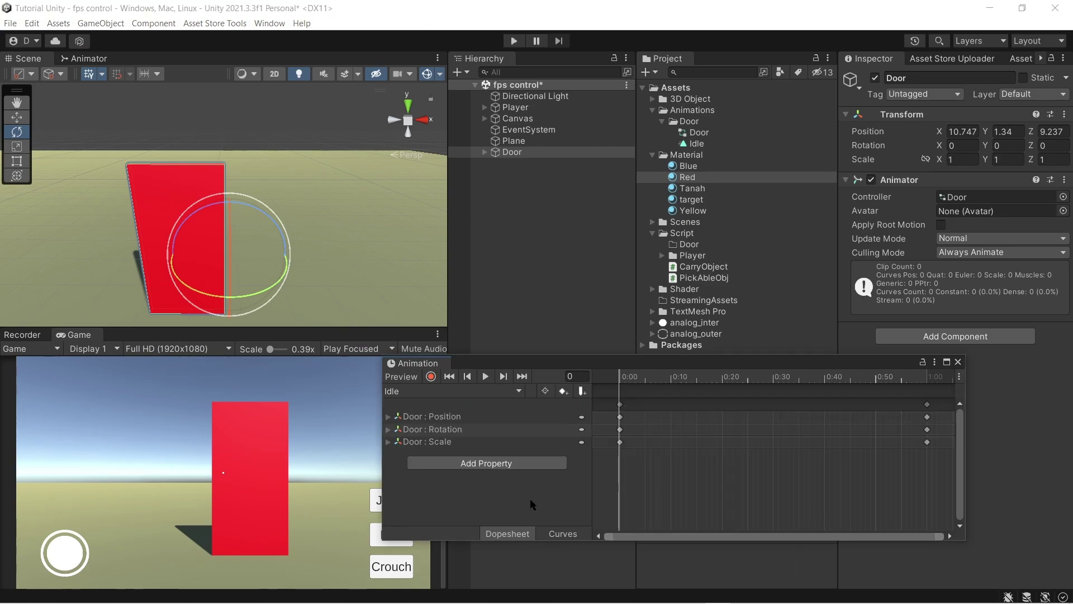
Preview the Idle clip and create another Door animation clip named OpenDoor in the Assets/Animations/Door folder.
{"action": "left_click", "coordinate": [484, 376]}
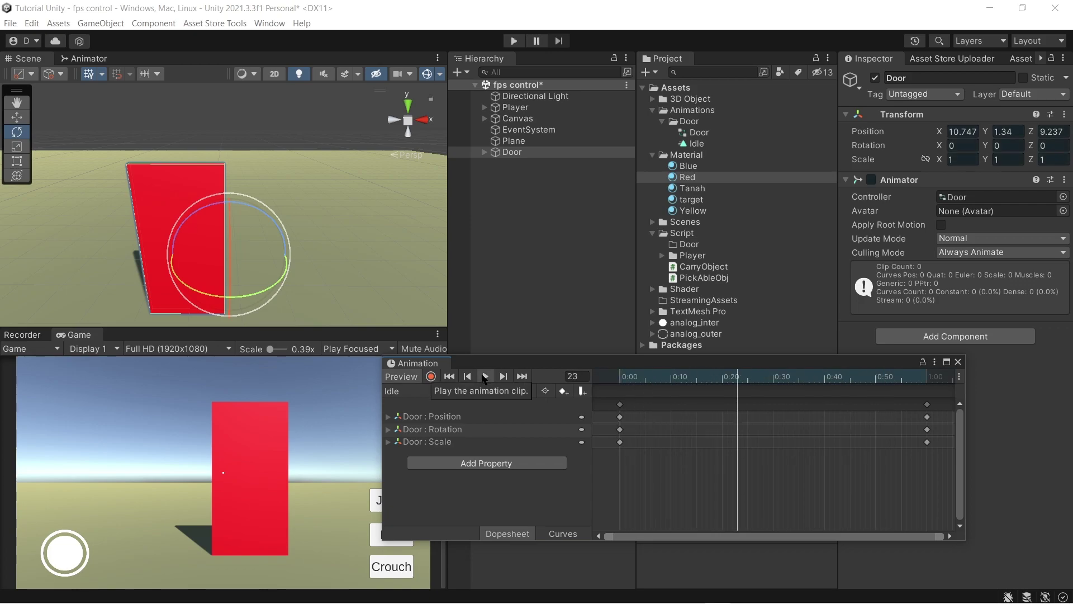
{"action": "left_click", "coordinate": [416, 392]}
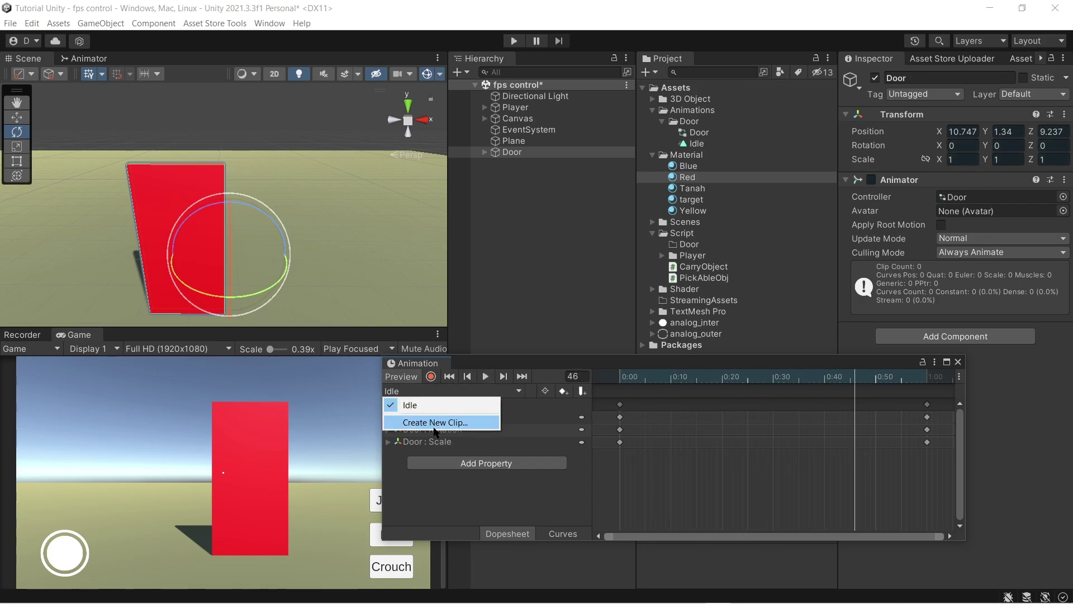
{"action": "left_click", "coordinate": [427, 422]}
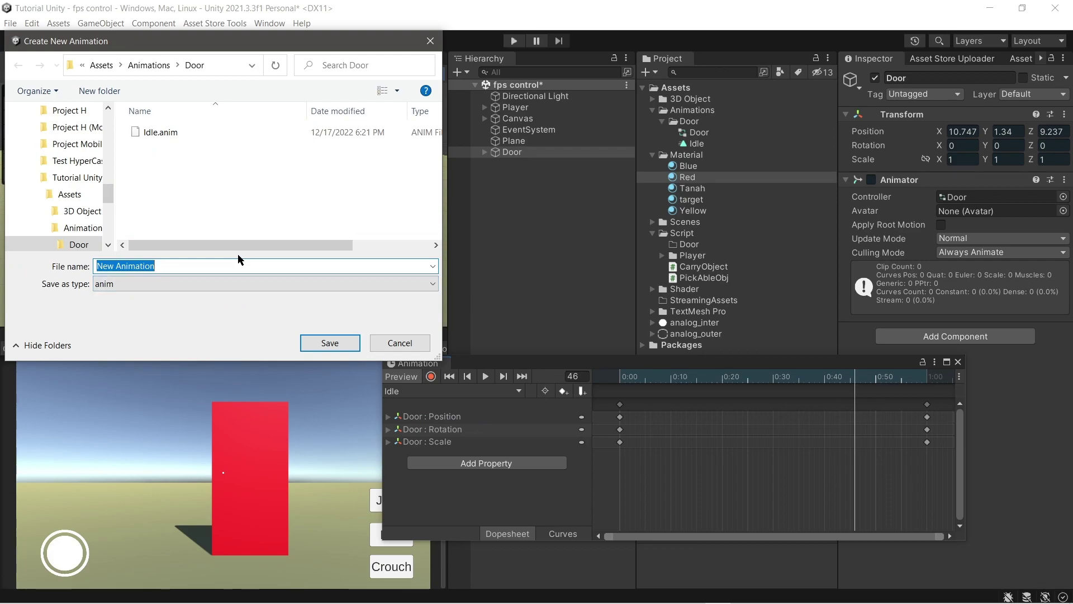
{"action": "type", "text": "Open"}
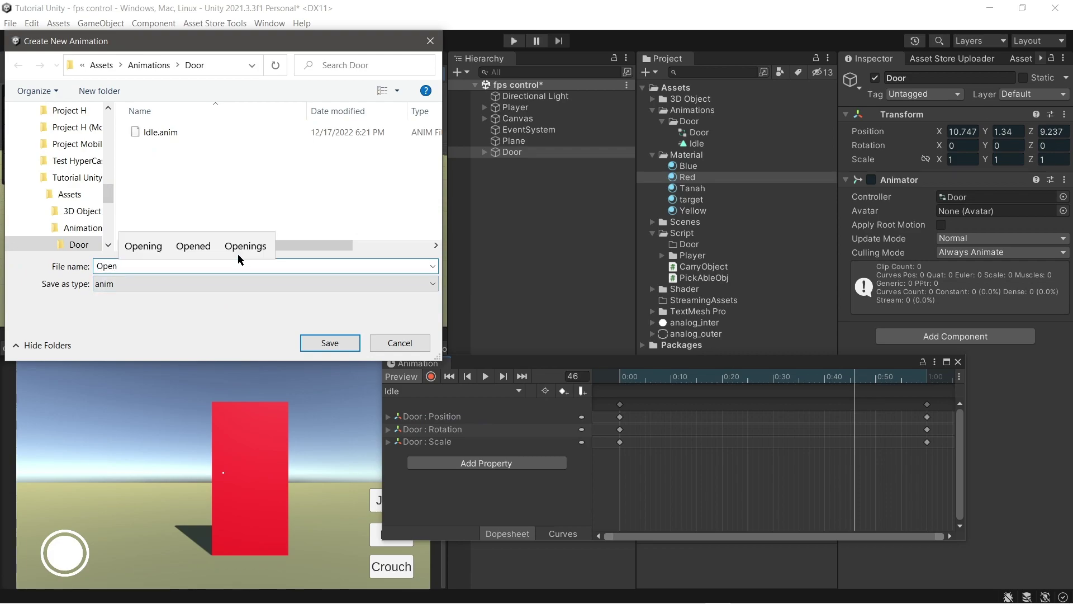
{"action": "type", "text": "Door"}
{"action": "key", "text": "Return"}
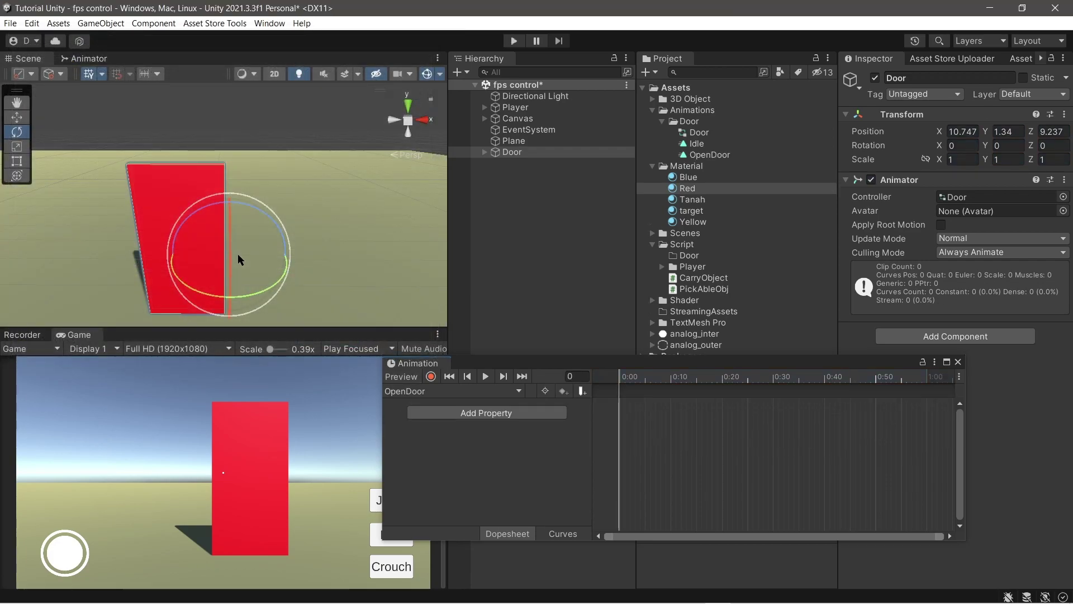
Add the Door's Position, Rotation and Scale properties to the OpenDoor clip.
{"action": "left_click", "coordinate": [486, 413]}
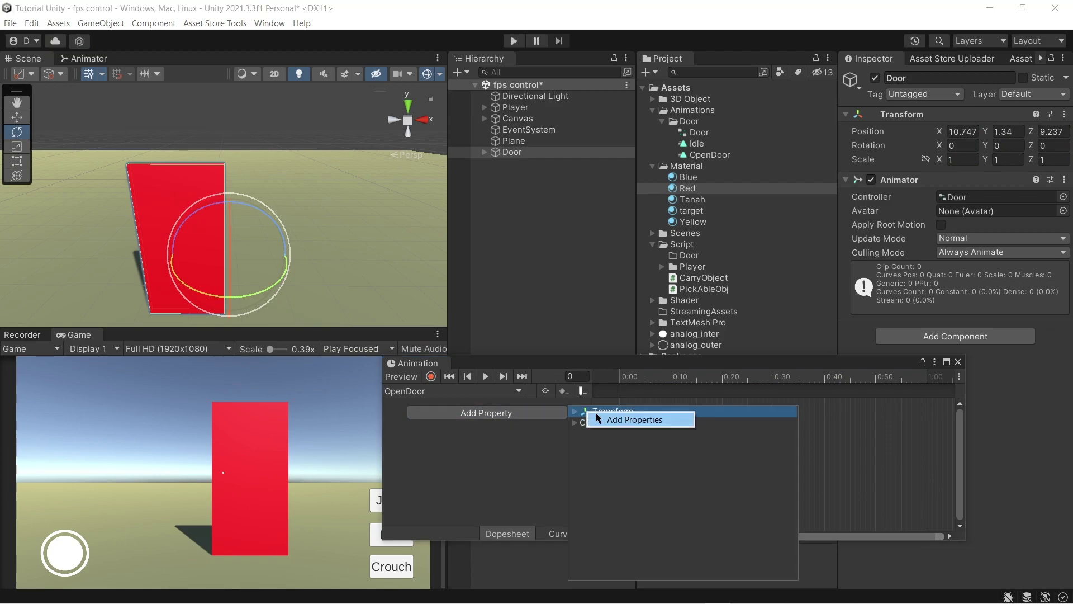
{"action": "left_click", "coordinate": [595, 417]}
{"action": "left_click", "coordinate": [531, 500]}
Record the Door rotated to 90 on Y at frame 60 of the OpenDoor clip and preview the animation.
{"action": "left_click", "coordinate": [521, 376]}
{"action": "left_click", "coordinate": [432, 376]}
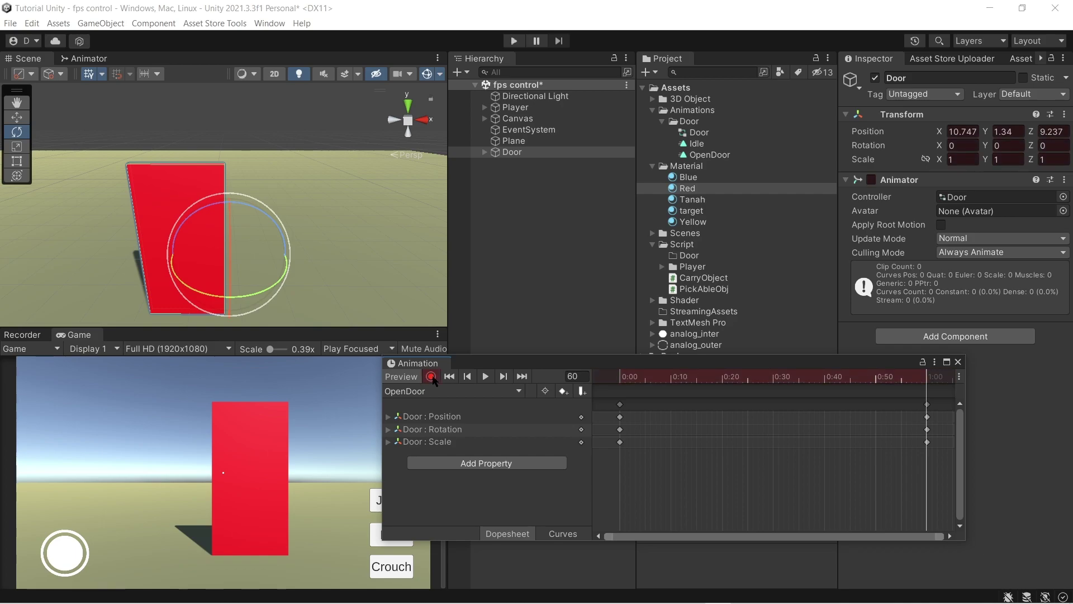
{"action": "left_click_drag", "start_coordinate": [246, 296], "coordinate": [48, 323]}
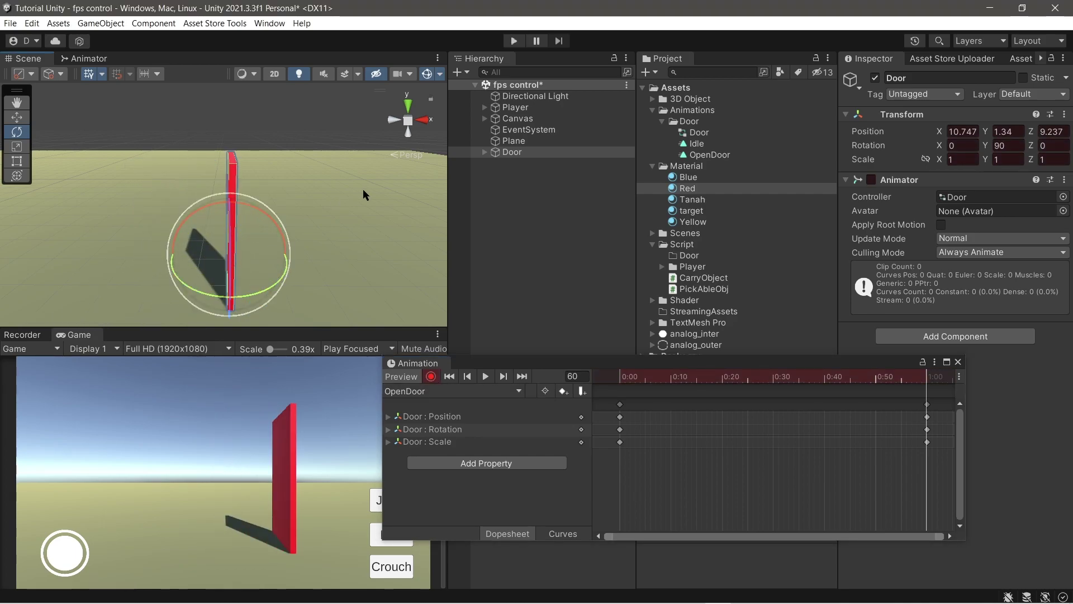
{"action": "left_click", "coordinate": [431, 376]}
{"action": "left_click", "coordinate": [485, 377]}
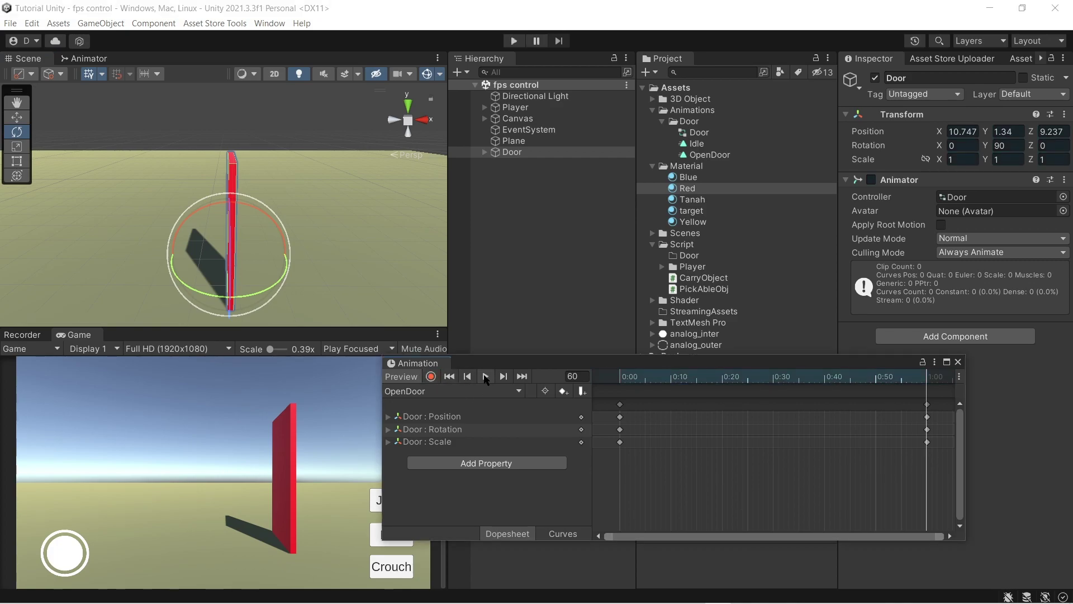
{"action": "left_click", "coordinate": [485, 376]}
Create a Door animation clip named CloseDoor and add the Door's Position, Rotation and Scale properties to it.
{"action": "left_click", "coordinate": [468, 391]}
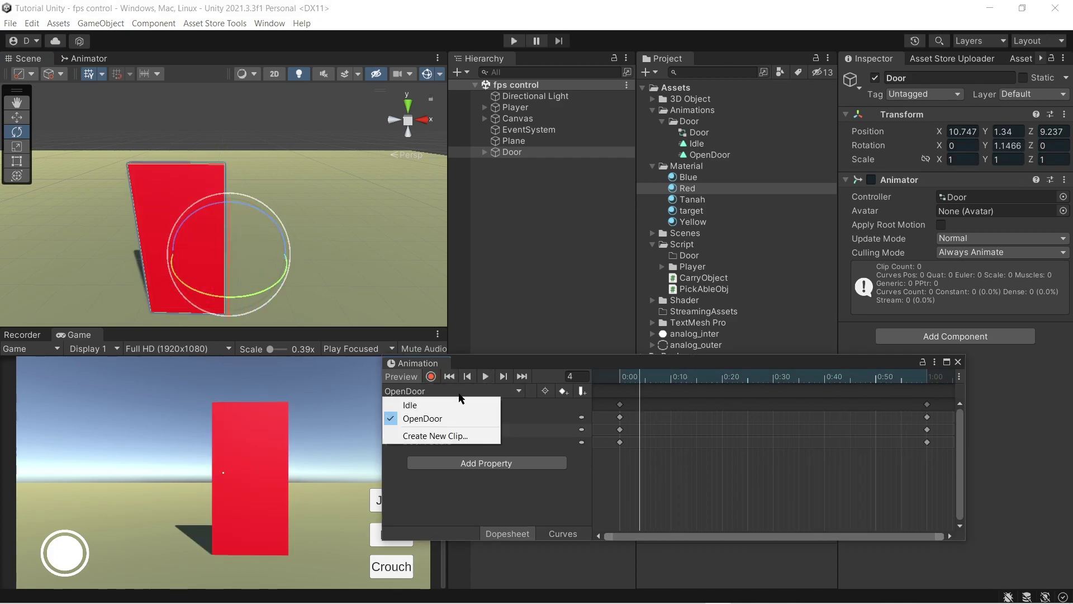
{"action": "left_click", "coordinate": [434, 436]}
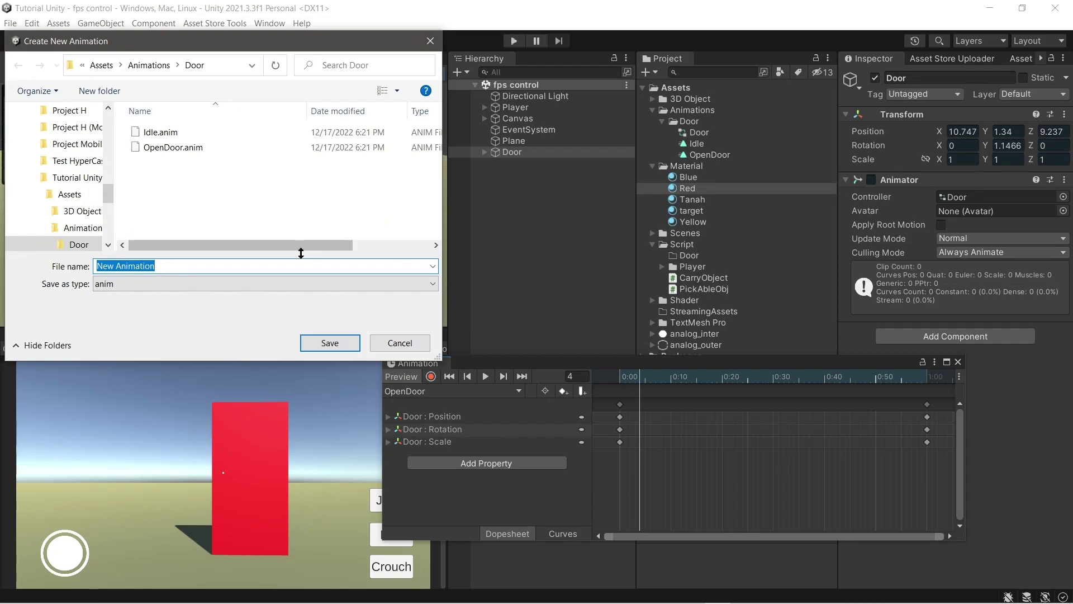
{"action": "type", "text": "CloseDoor"}
{"action": "key", "text": "Return"}
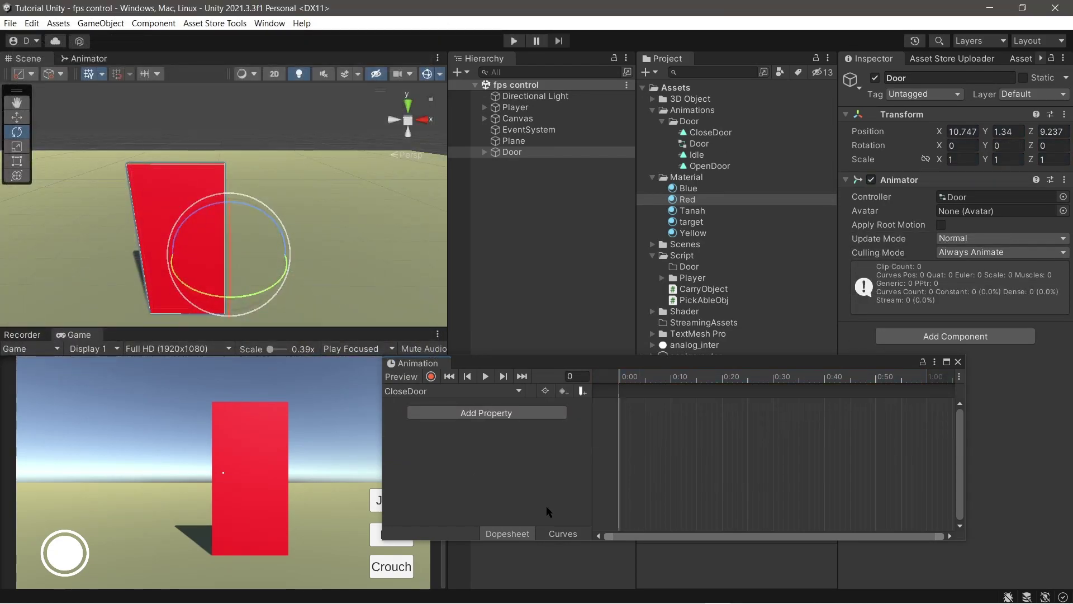
{"action": "left_click", "coordinate": [491, 413]}
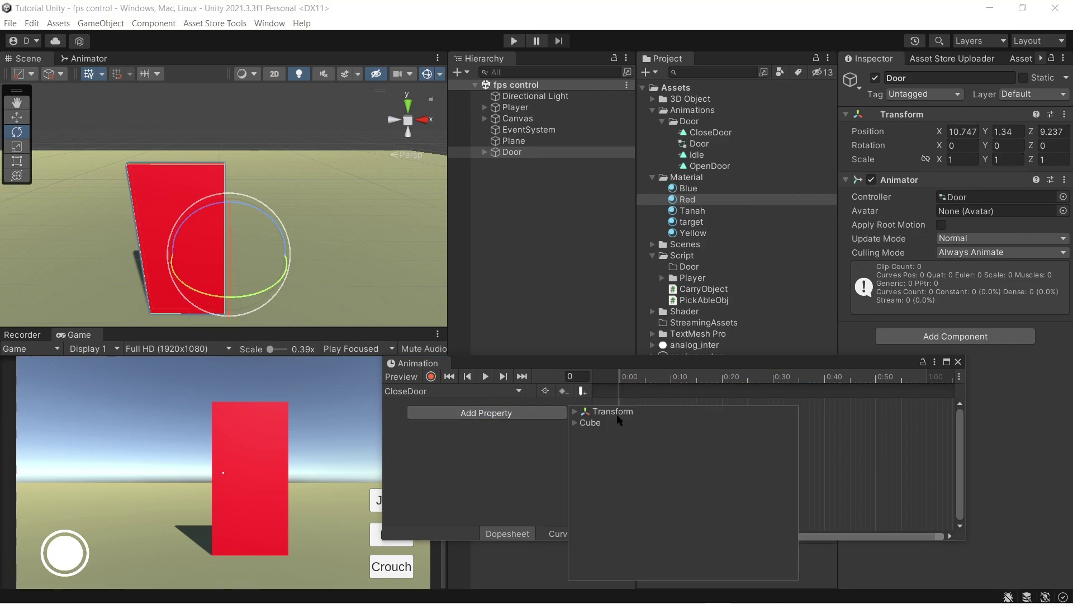
{"action": "double_click", "coordinate": [617, 414]}
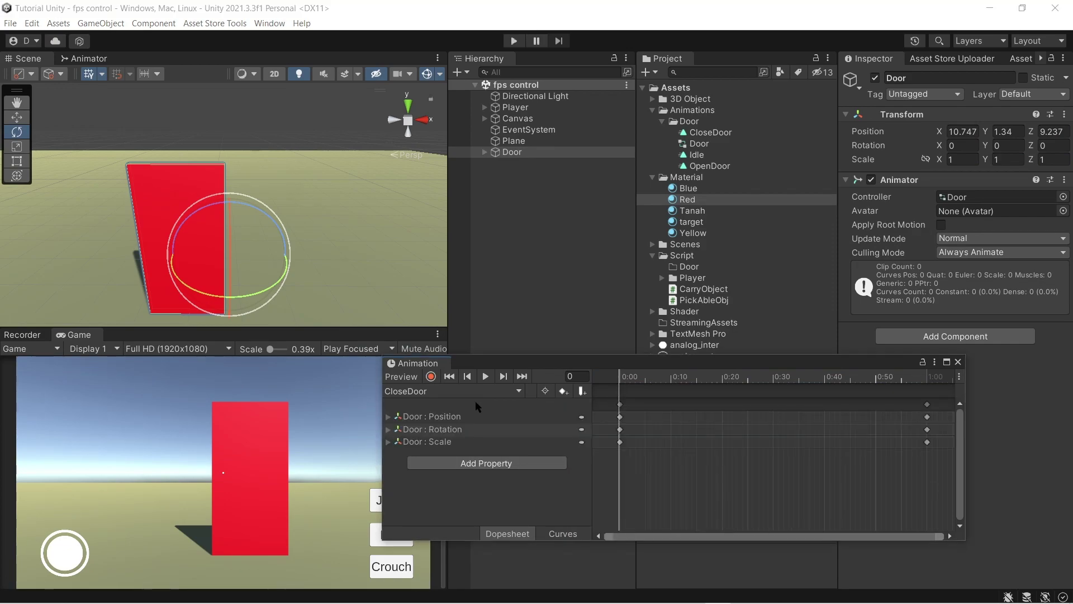
Record the Door rotated to 90 on Y at frame 0 of the CloseDoor clip, then preview it and close the animation editor.
{"action": "left_click", "coordinate": [431, 377]}
{"action": "left_click_drag", "start_coordinate": [249, 296], "coordinate": [64, 349]}
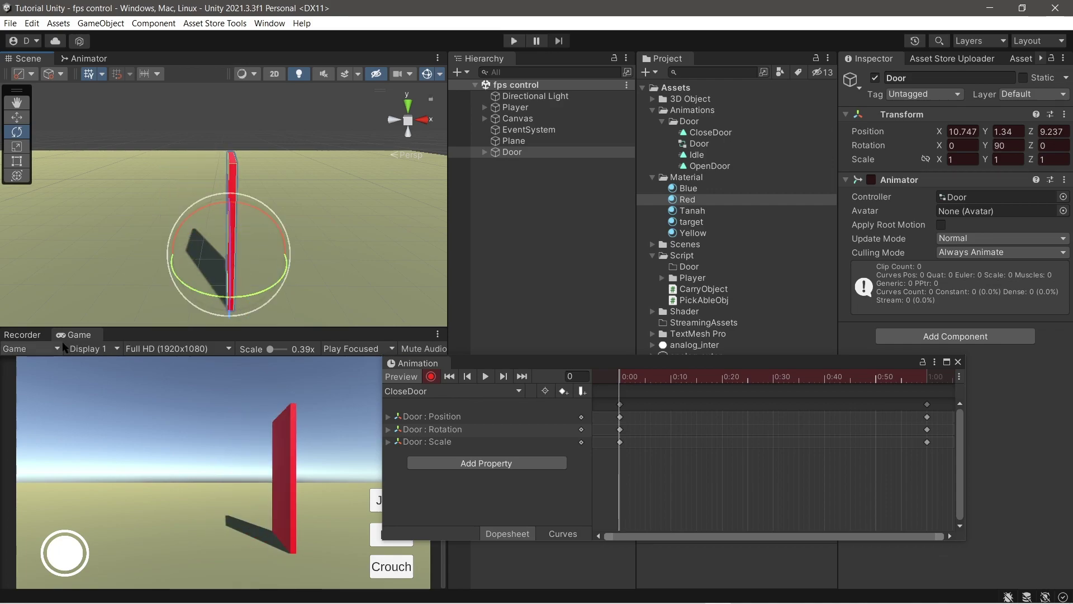
{"action": "left_click", "coordinate": [431, 377]}
{"action": "left_click", "coordinate": [485, 376]}
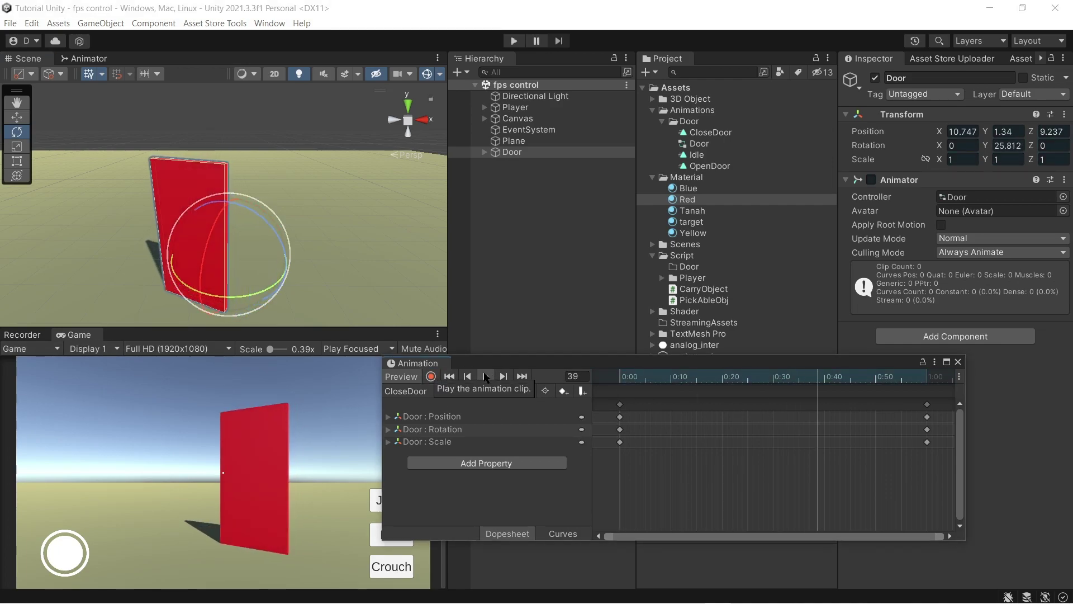
{"action": "left_click", "coordinate": [486, 376]}
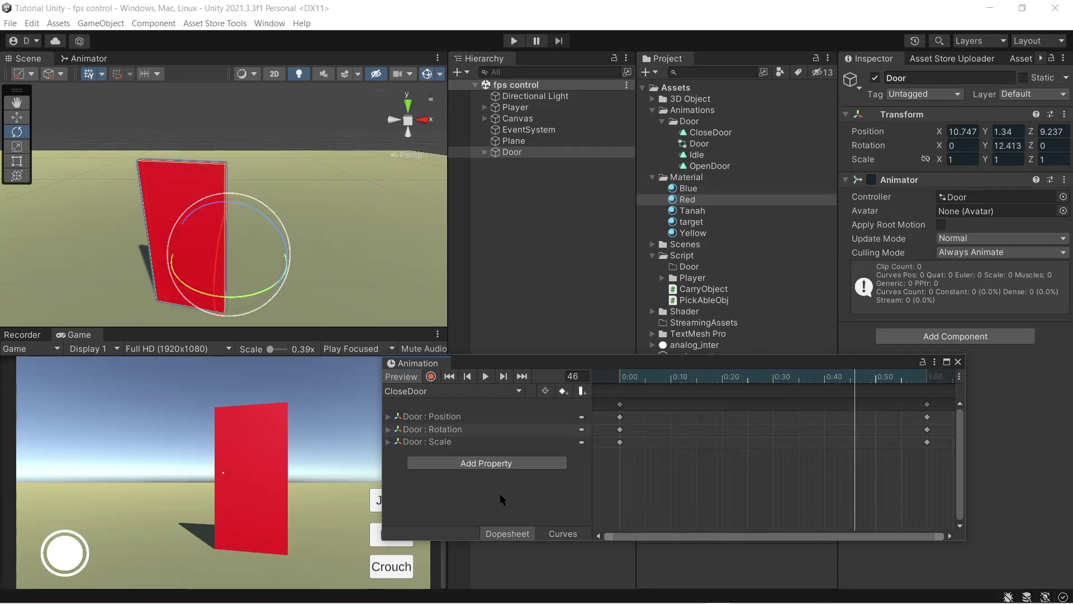
{"action": "left_click", "coordinate": [958, 361]}
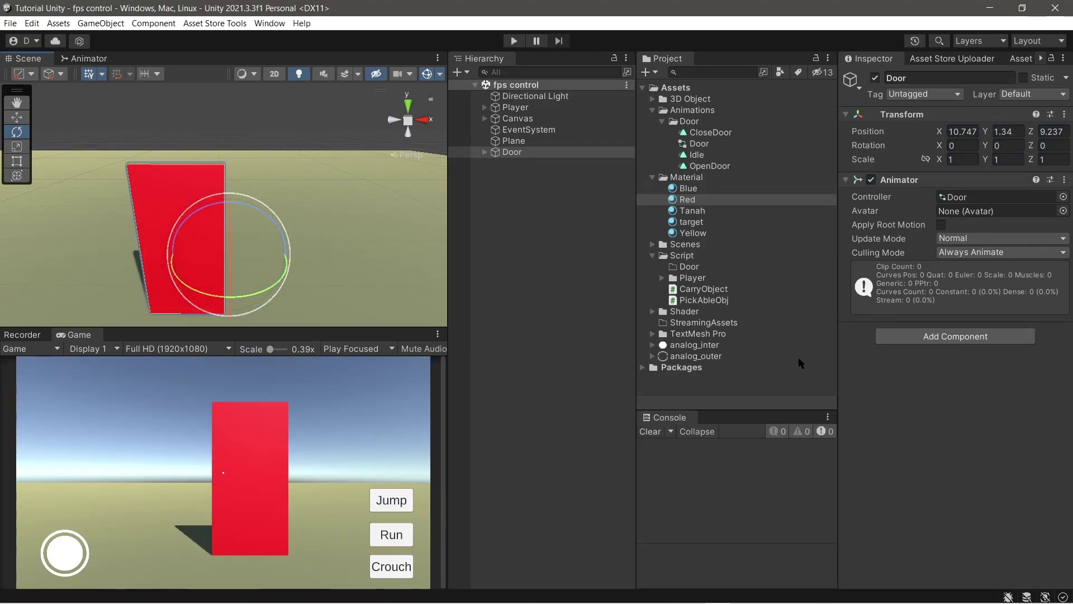
Enable Apply Root Motion on the Door's Animator component and save the scene.
{"action": "left_click", "coordinate": [509, 299]}
{"action": "left_click", "coordinate": [503, 152]}
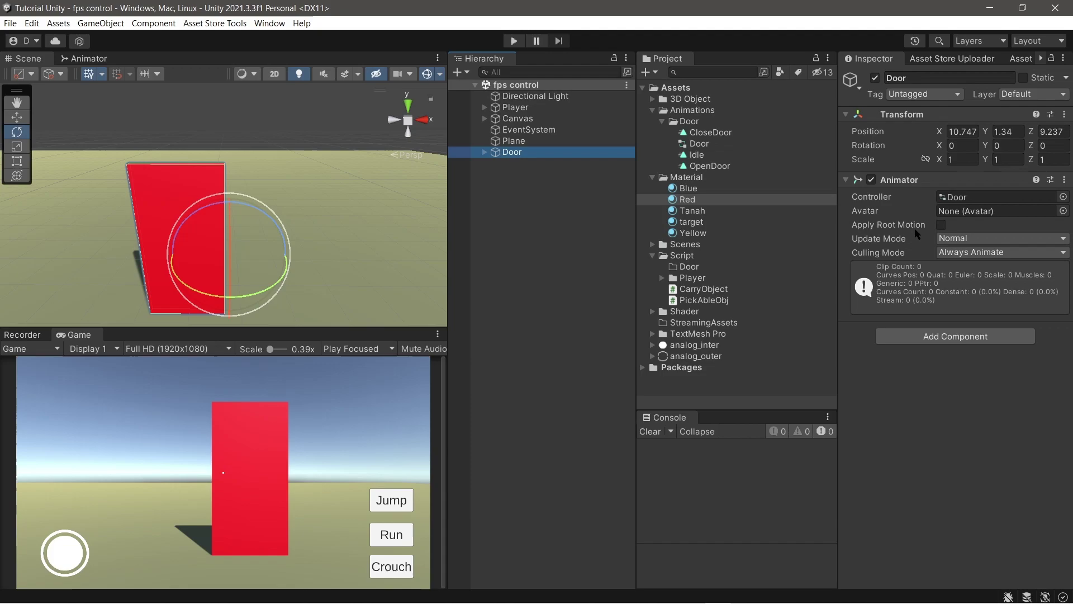
{"action": "left_click", "coordinate": [941, 224]}
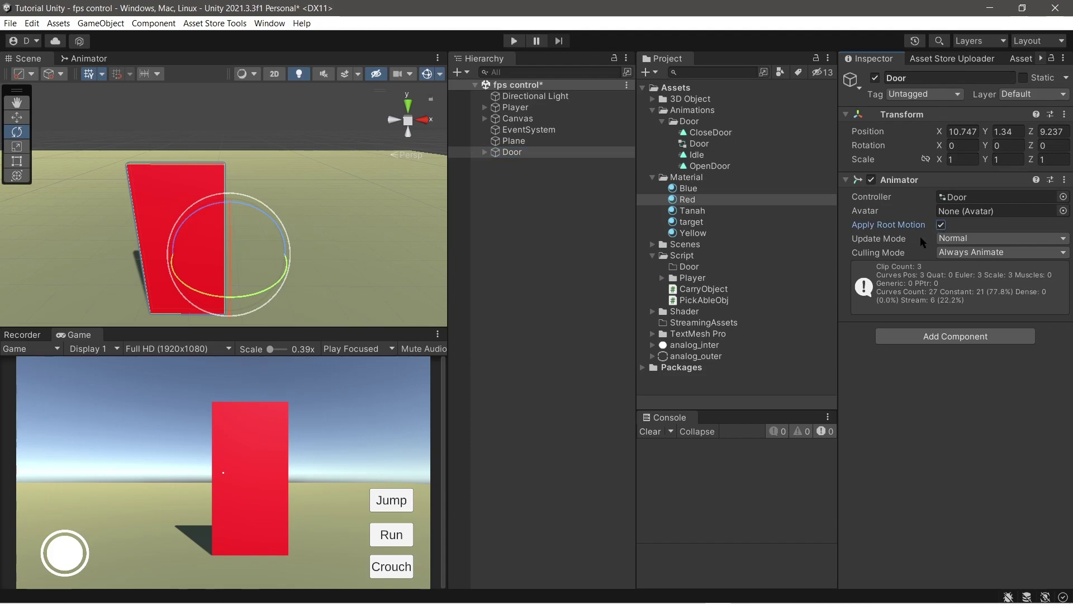
{"action": "left_click", "coordinate": [545, 246]}
{"action": "key", "text": "ctrl+s"}
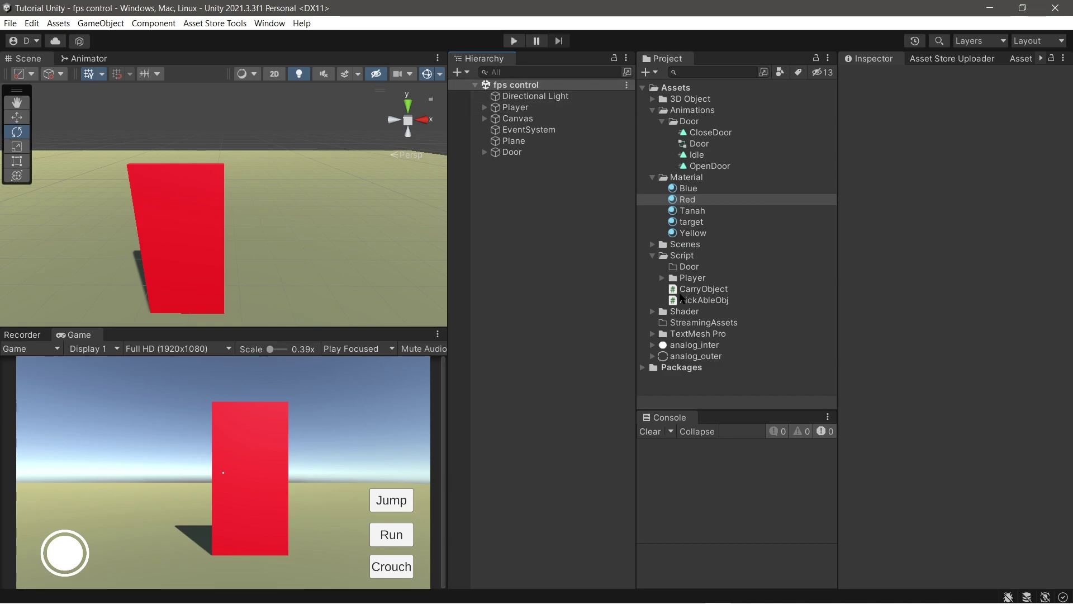
{"action": "right_click", "coordinate": [693, 269]}
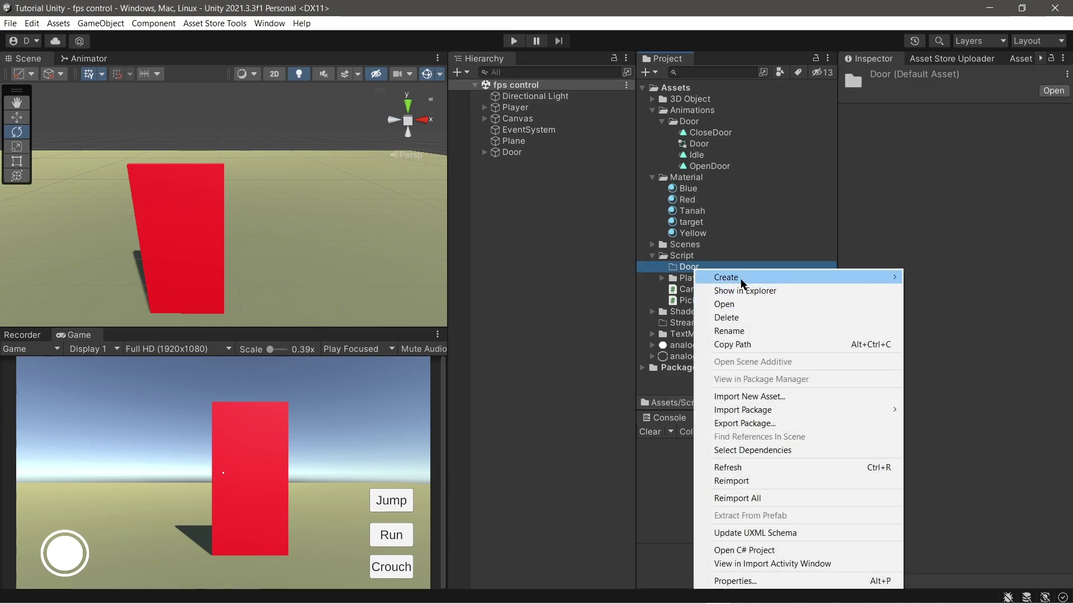
{"action": "mouse_move", "coordinate": [744, 279]}
{"action": "left_click", "coordinate": [576, 285]}
Create an empty root-level object named KeyObject and save the scene.
{"action": "scroll", "coordinate": [288, 217], "scroll_direction": "down", "scroll_amount": 3}
{"action": "right_click_drag", "start_coordinate": [288, 217], "coordinate": [246, 223]}
{"action": "right_click", "coordinate": [538, 189]}
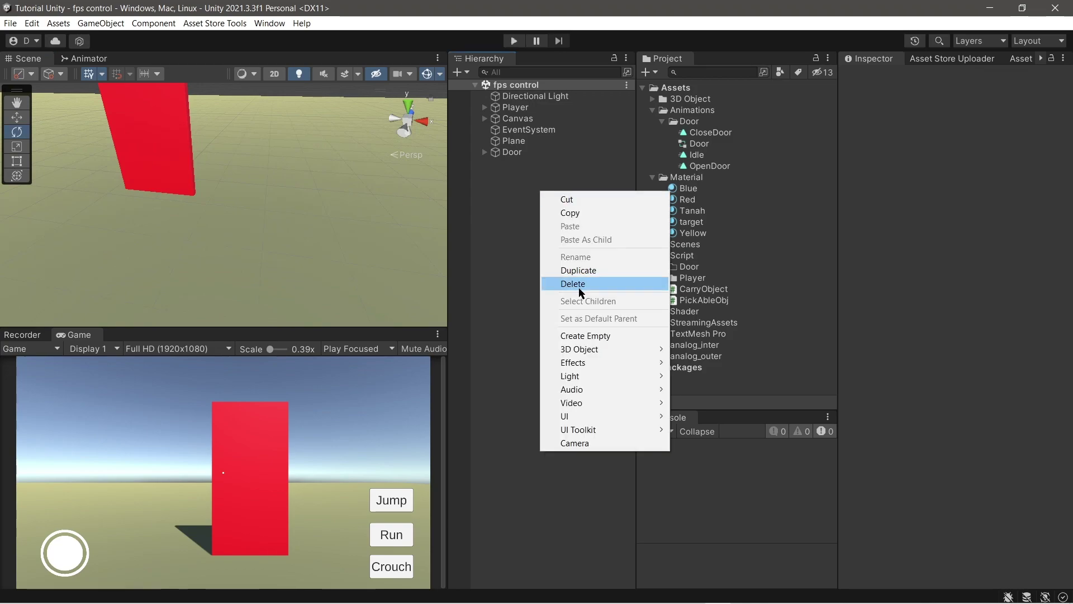
{"action": "left_click", "coordinate": [585, 335]}
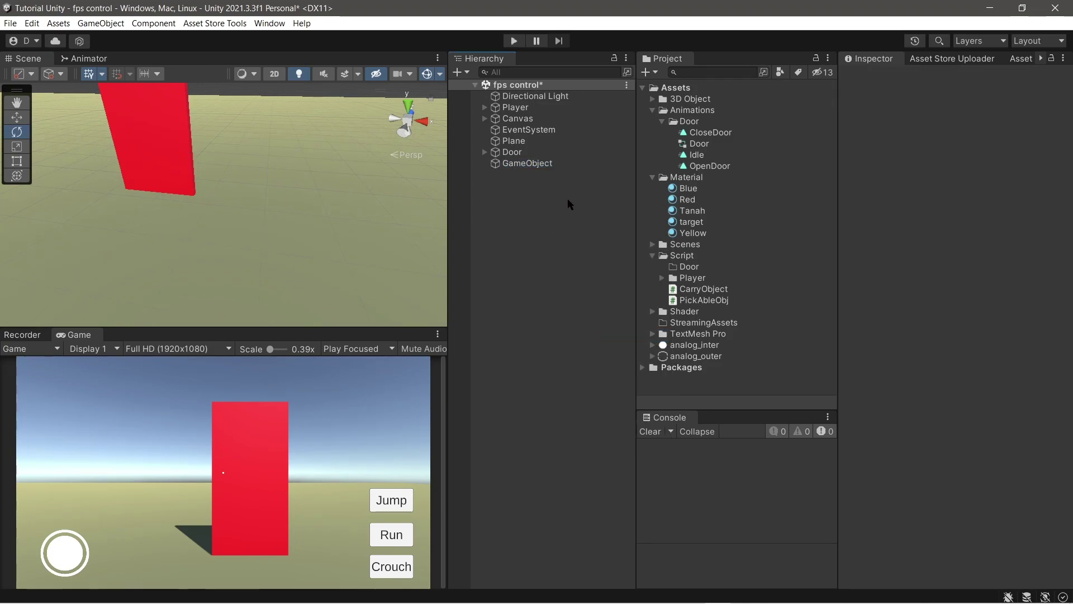
{"action": "type", "text": "Ke"}
{"action": "key", "text": "Return"}
{"action": "left_click", "coordinate": [531, 172]}
{"action": "key", "text": "ctrl+s"}
{"action": "right_click", "coordinate": [535, 163]}
{"action": "left_click", "coordinate": [374, 201]}
{"action": "key", "text": "ctrl+z"}
Add a cube as a child of KeyObject and name it KeyRedDoor.
{"action": "key", "text": "w"}
{"action": "right_click", "coordinate": [515, 166]}
{"action": "mouse_move", "coordinate": [565, 338]}
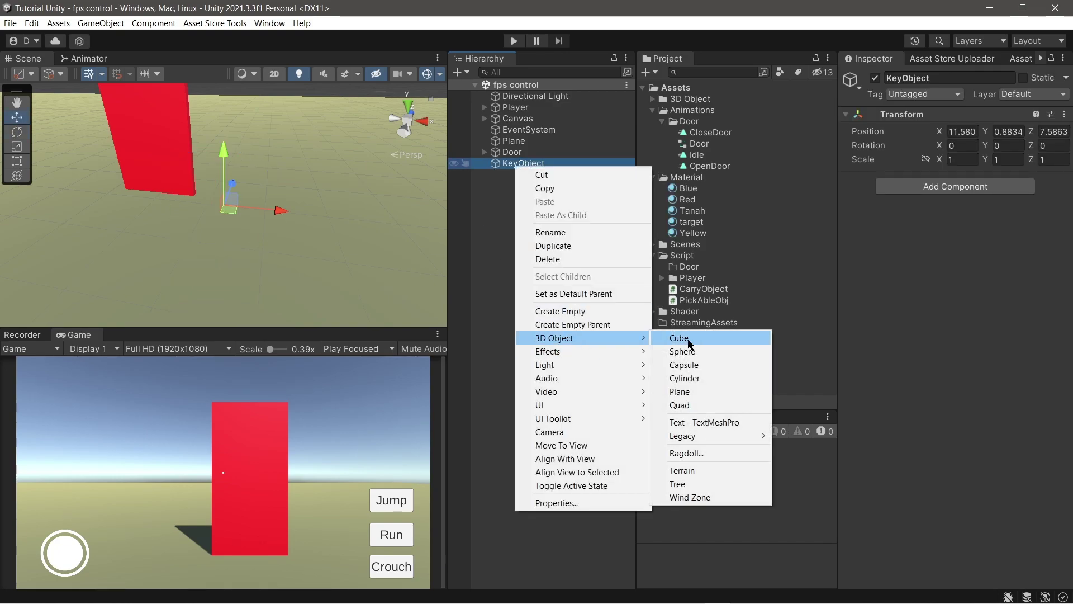
{"action": "left_click", "coordinate": [685, 336]}
{"action": "type", "text": "KeyRedDor"}
{"action": "key", "text": "Return"}
{"action": "left_click", "coordinate": [563, 179]}
{"action": "left_click", "coordinate": [554, 174]}
{"action": "type", "text": "o"}
{"action": "key", "text": "Return"}
Scale the KeyRedDoor cube down into a short, thin bar.
{"action": "scroll", "coordinate": [338, 222], "scroll_direction": "down", "scroll_amount": 3}
{"action": "key", "text": "r"}
{"action": "left_click_drag", "start_coordinate": [163, 203], "coordinate": [112, 212]}
{"action": "left_click_drag", "start_coordinate": [196, 181], "coordinate": [254, 143]}
Move the KeyRedDoor bar down onto the plane in front of the door and apply the Red material to it.
{"action": "key", "text": "w"}
{"action": "left_click_drag", "start_coordinate": [152, 151], "coordinate": [154, 194]}
{"action": "left_click_drag", "start_coordinate": [214, 263], "coordinate": [290, 275]}
{"action": "key", "text": "ctrl+s"}
{"action": "left_click_drag", "start_coordinate": [681, 199], "coordinate": [206, 275]}
{"action": "left_click", "coordinate": [498, 233]}
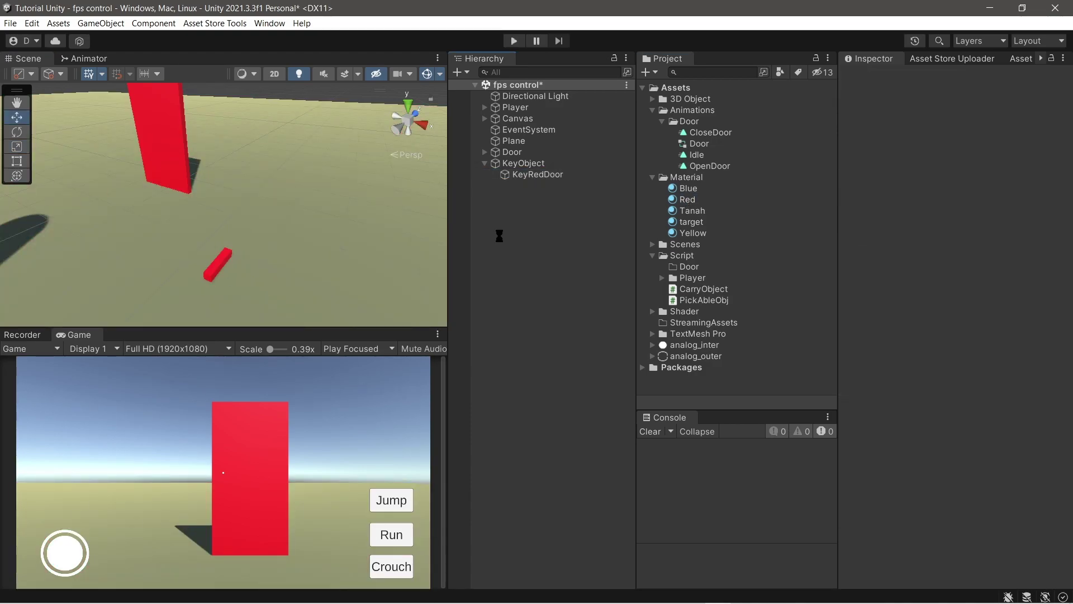
Create a C# script named PickKey in the Script/Door folder.
{"action": "right_click", "coordinate": [693, 266]}
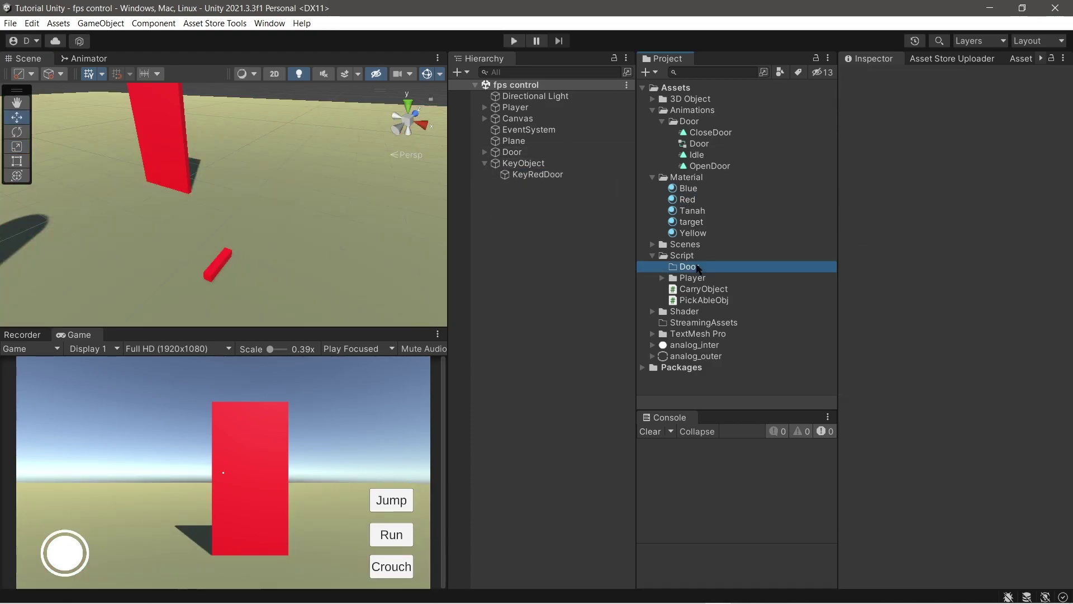
{"action": "mouse_move", "coordinate": [810, 278]}
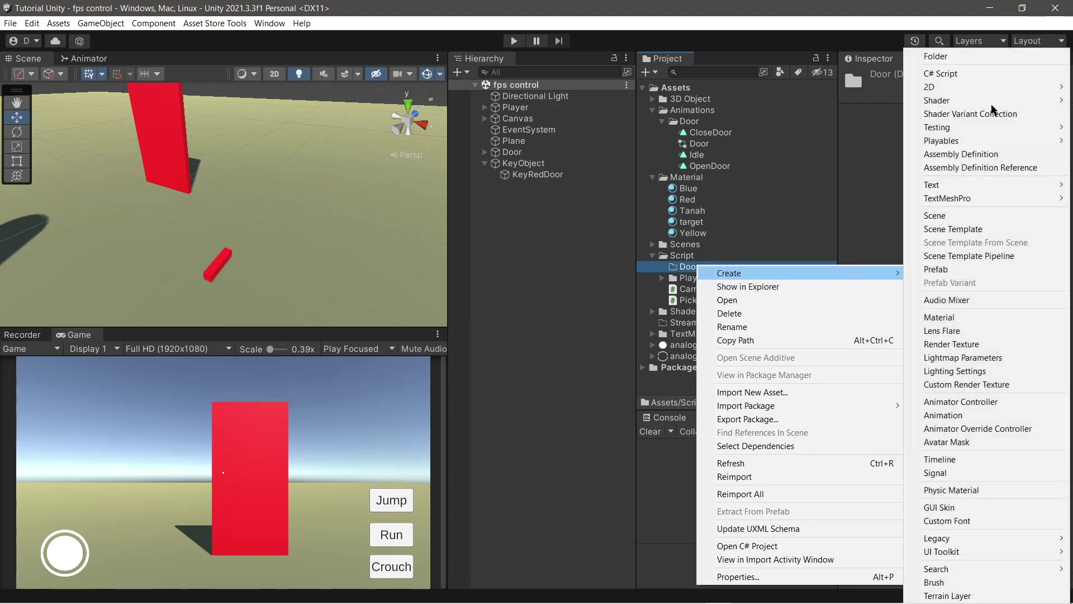
{"action": "left_click", "coordinate": [967, 73]}
{"action": "type", "text": "PickKey"}
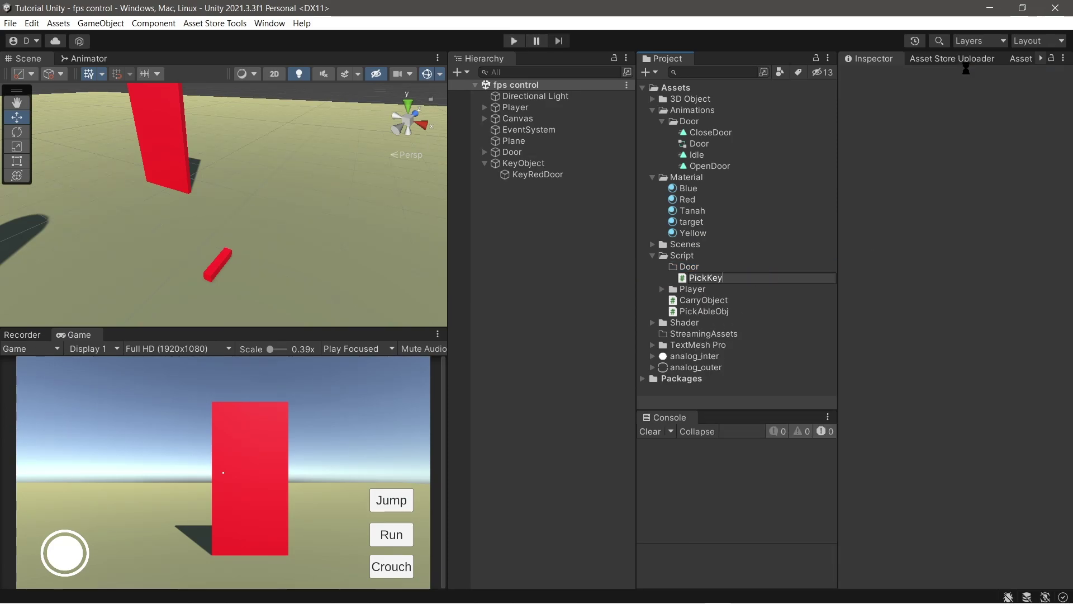
{"action": "key", "text": "Return"}
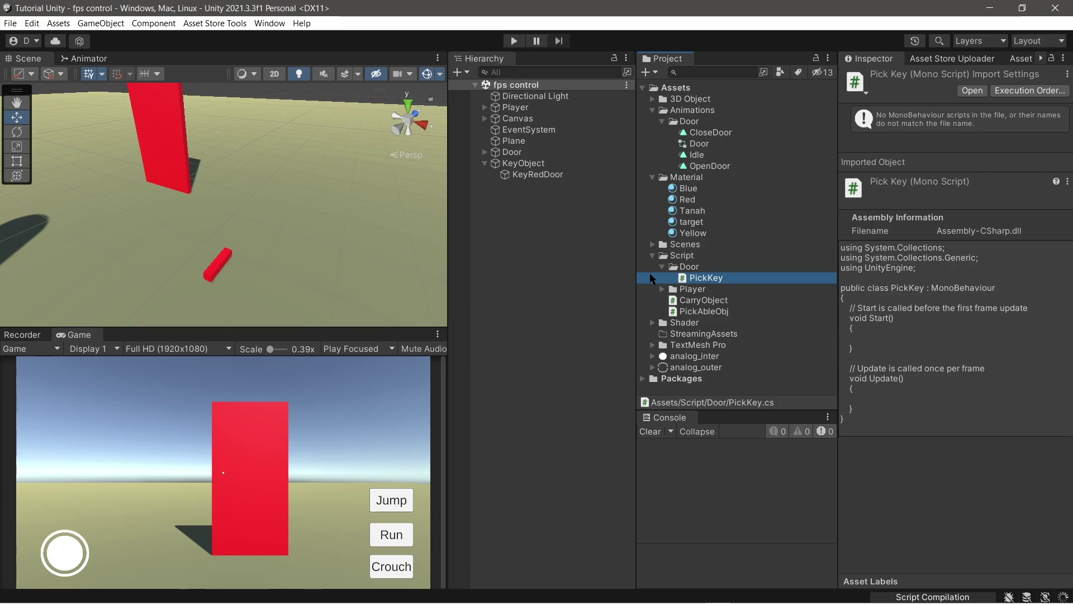
Open the PickKey script in Visual Studio.
{"action": "key", "text": "alt+Tab"}
{"action": "left_click", "coordinate": [658, 243]}
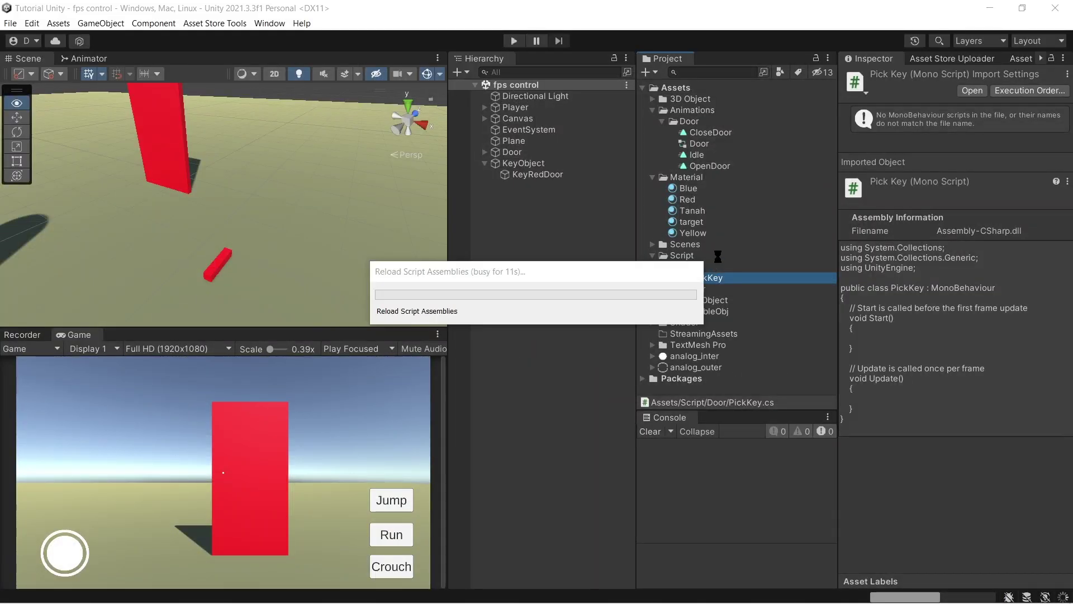
{"action": "double_click", "coordinate": [719, 279]}
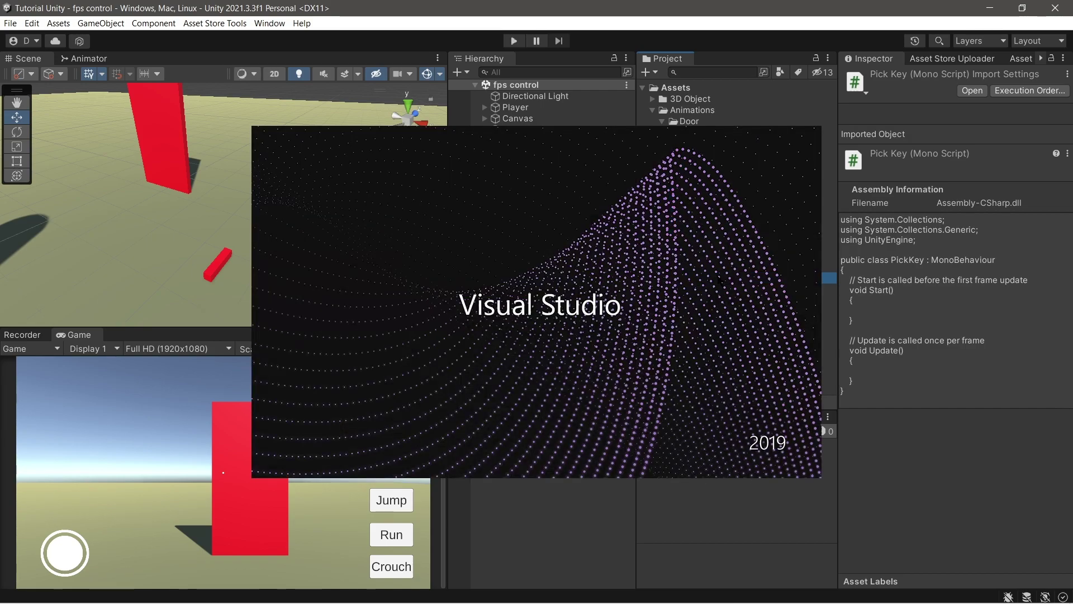